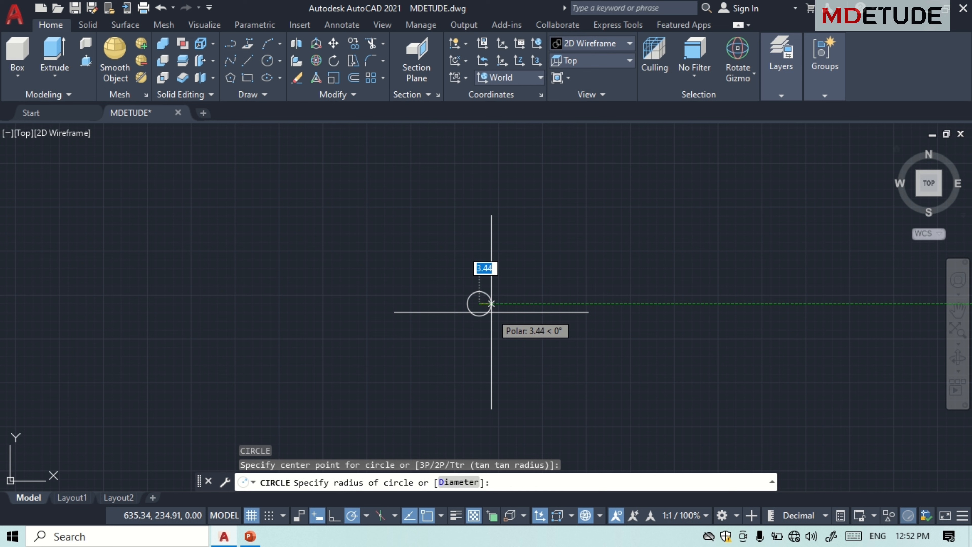
Draw two concentric circles with diameters of 40 and 31
type("40")
key("Return")
key("Return")
left_click(479, 303)
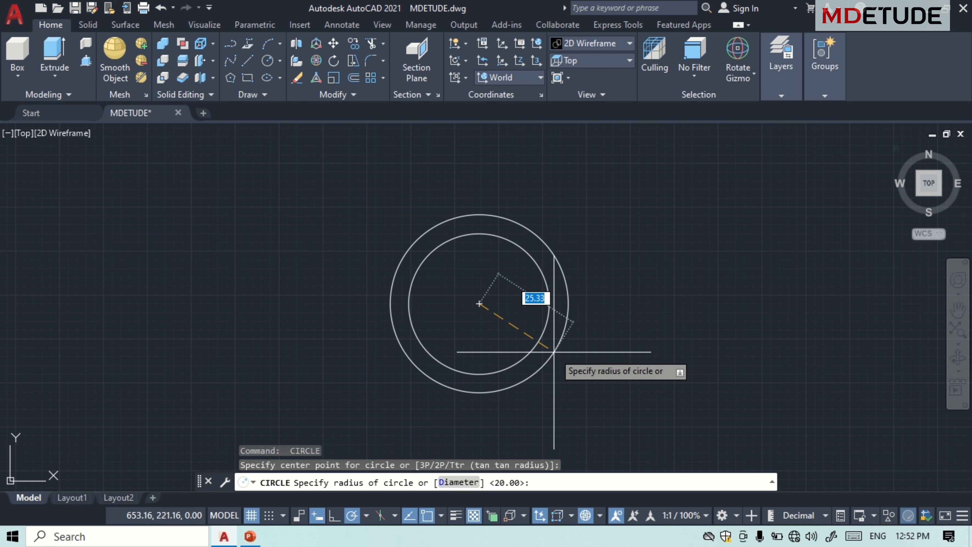
type("d")
key("Return")
type("31")
key("Return")
Draw a third circle with a diameter of 36 on the same centre
key("Return")
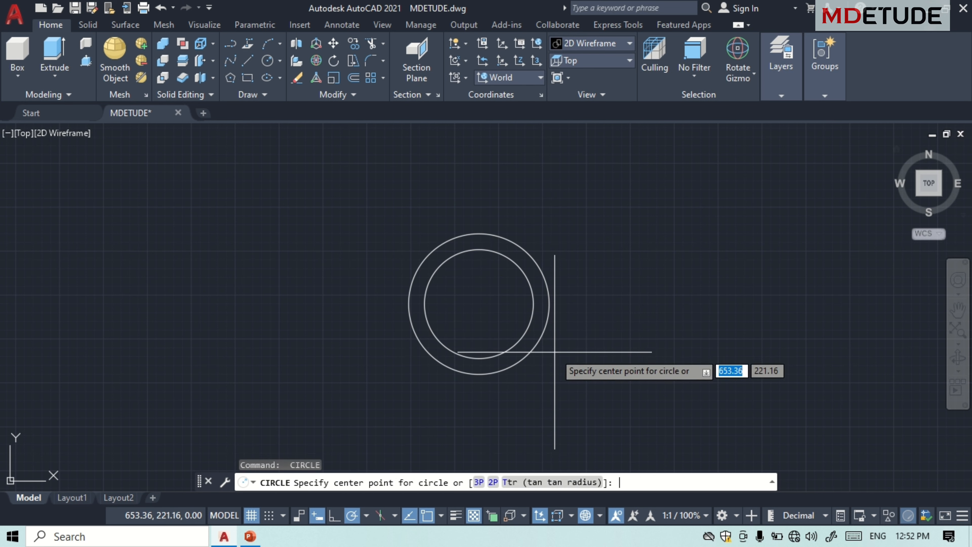
left_click(479, 304)
type("36")
key("Return")
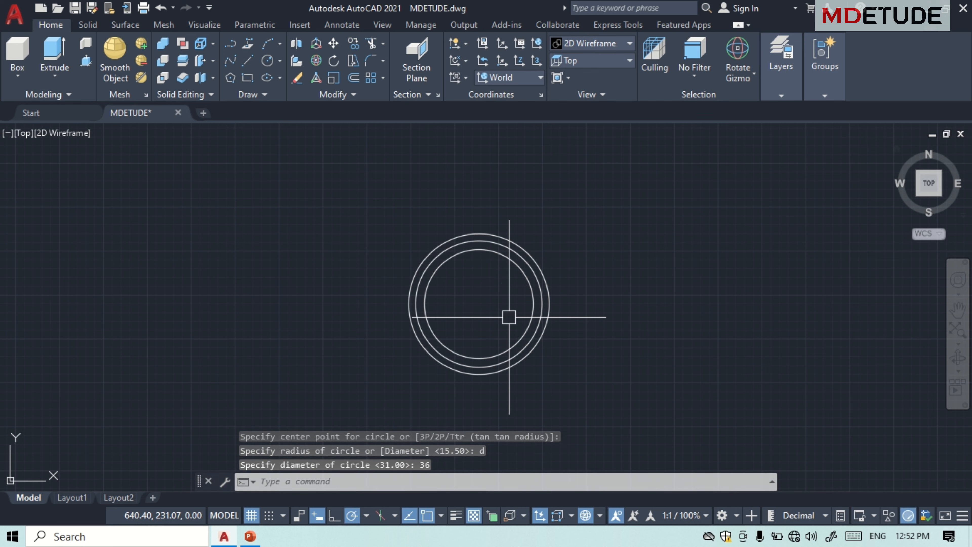
Draw a horizontal centre line through the circles and erase the misplaced vertical line
type("l")
key("Return")
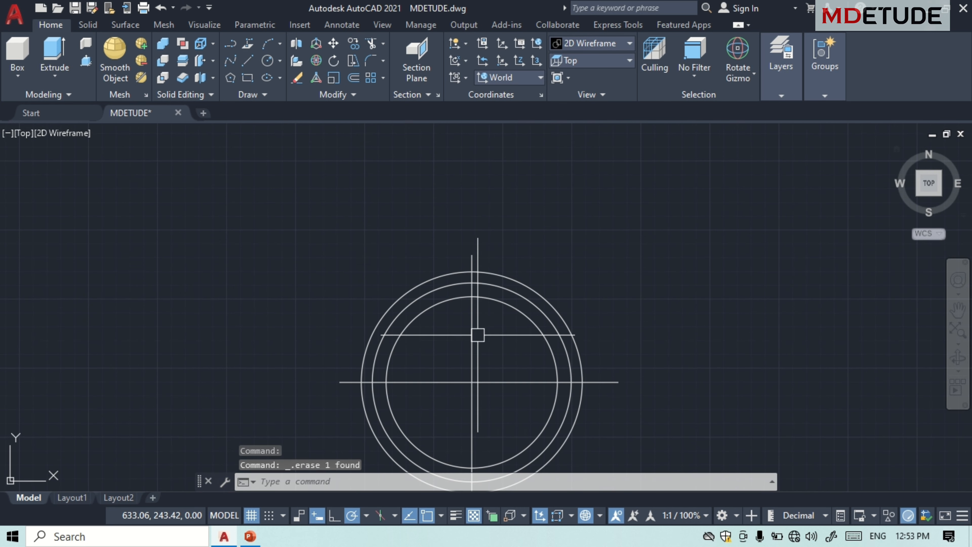
scroll(478, 335, "up", 2)
left_click(460, 333)
key("Delete")
scroll(462, 308, "down", 1)
Draw a vertical centre line about 52 long through the circles' centre, extending past the largest circle at both ends
type("l")
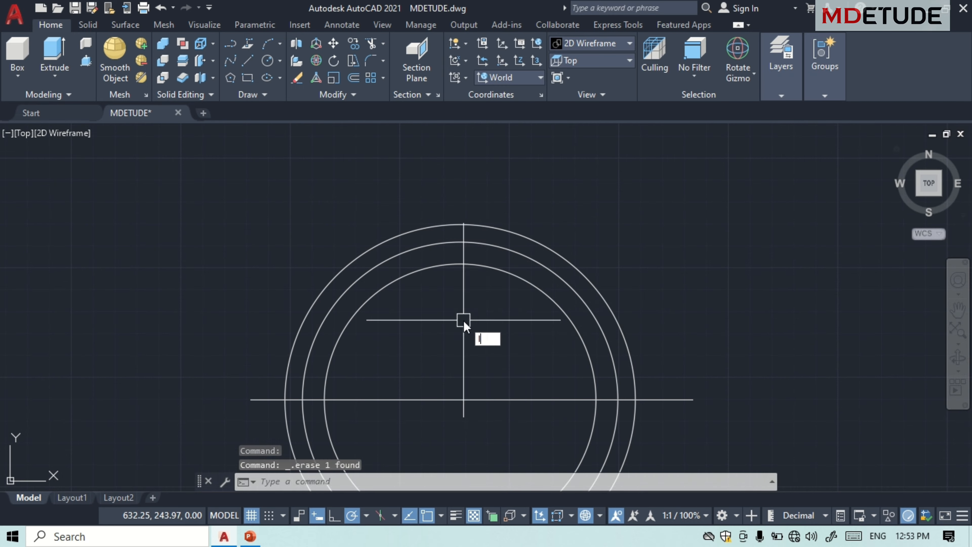
key("Return")
scroll(488, 272, "down", 2)
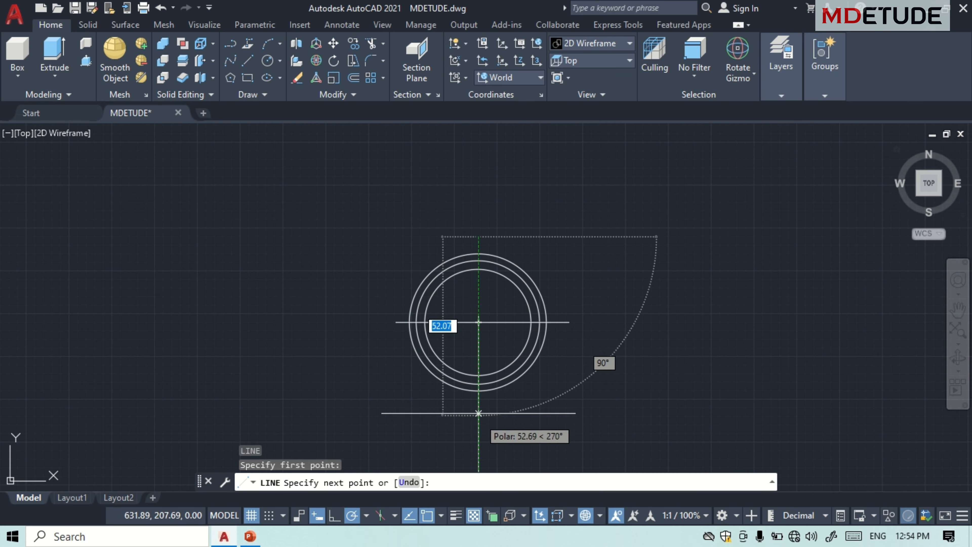
left_click(479, 322)
key("Return")
Offset the vertical centre line 0.5 to each side, and offset each of those lines a further 1 outward
scroll(497, 321, "up", 4)
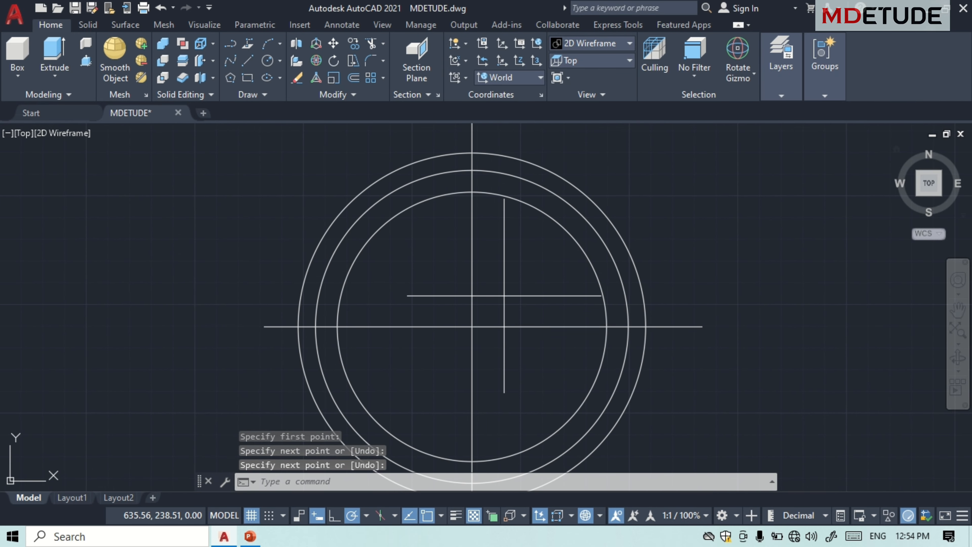
type("offset")
key("Return")
key("Return")
scroll(483, 267, "up", 2)
left_click(473, 263)
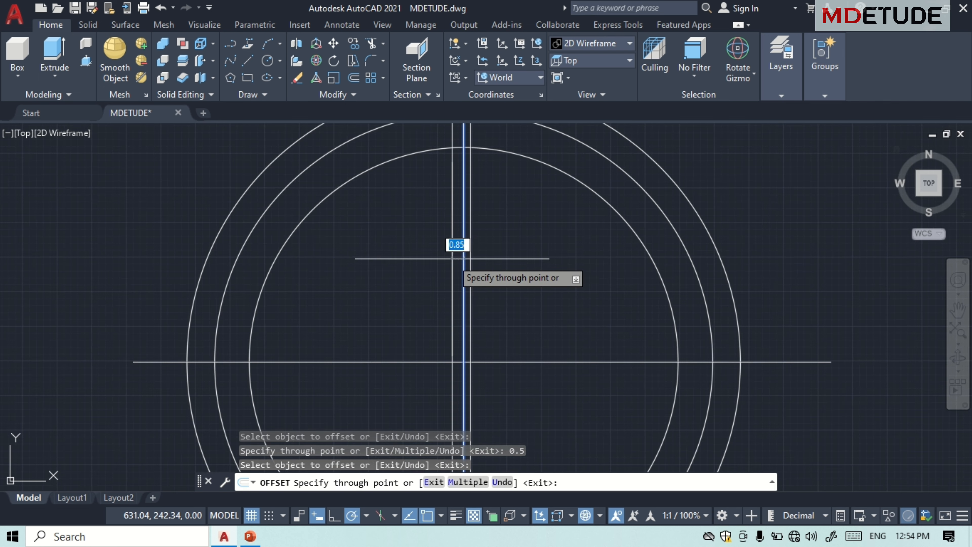
scroll(451, 259, "up", 2)
left_click(470, 261)
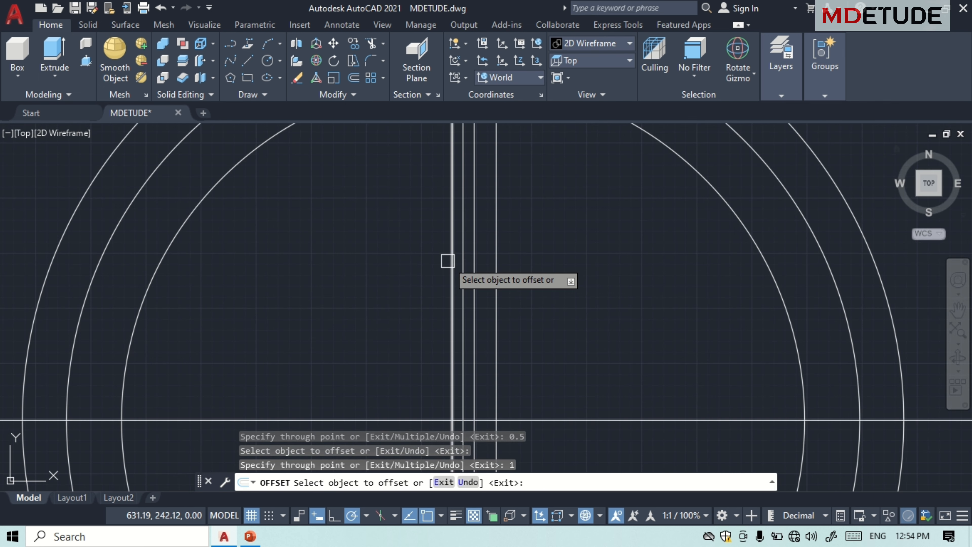
scroll(478, 261, "down", 2)
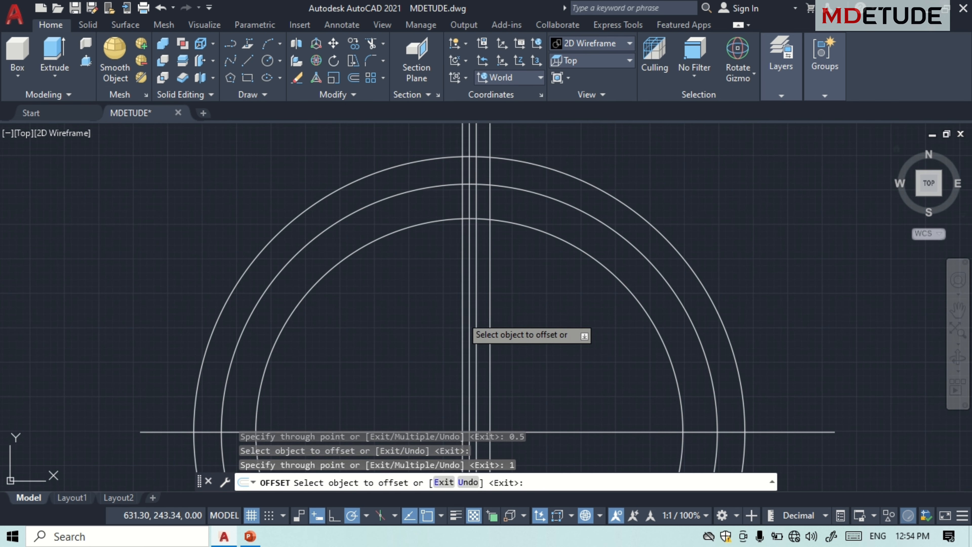
scroll(451, 324, "up", 3)
key("Escape")
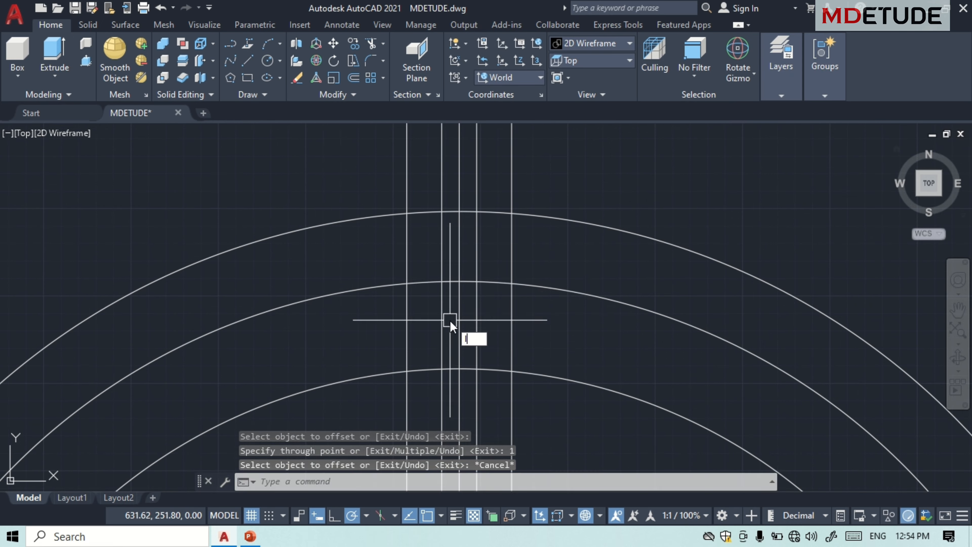
Draw two slanted tooth flanks from the inner offset lines at the outer circle to the outer offset lines at the middle circle
type("l")
key("Return")
left_click(442, 211)
left_click(407, 283)
key("Return")
key("Return")
left_click(477, 211)
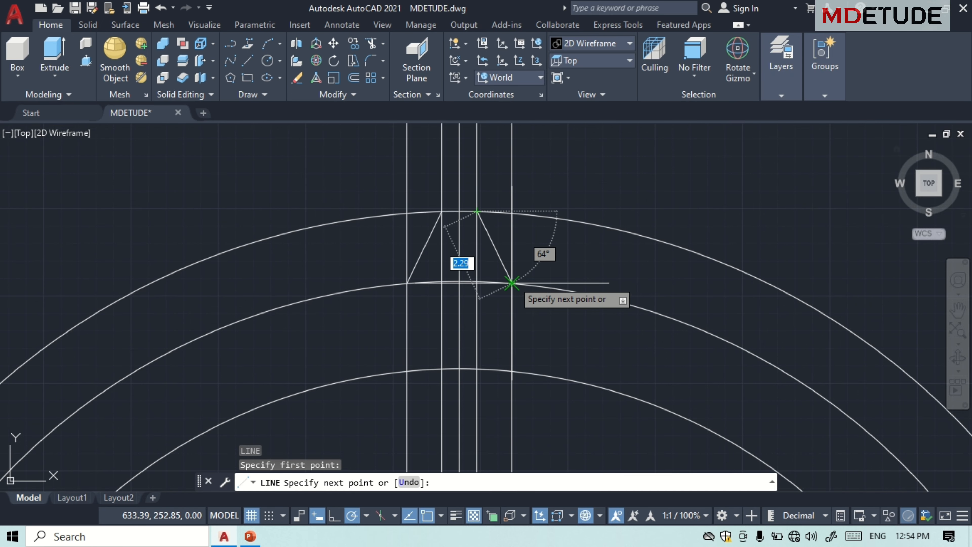
left_click(511, 283)
key("Return")
Trim the vertical lines above the outer circle and the outermost offset lines between the outer and middle circles
type("tr")
key("Return")
left_click(459, 194)
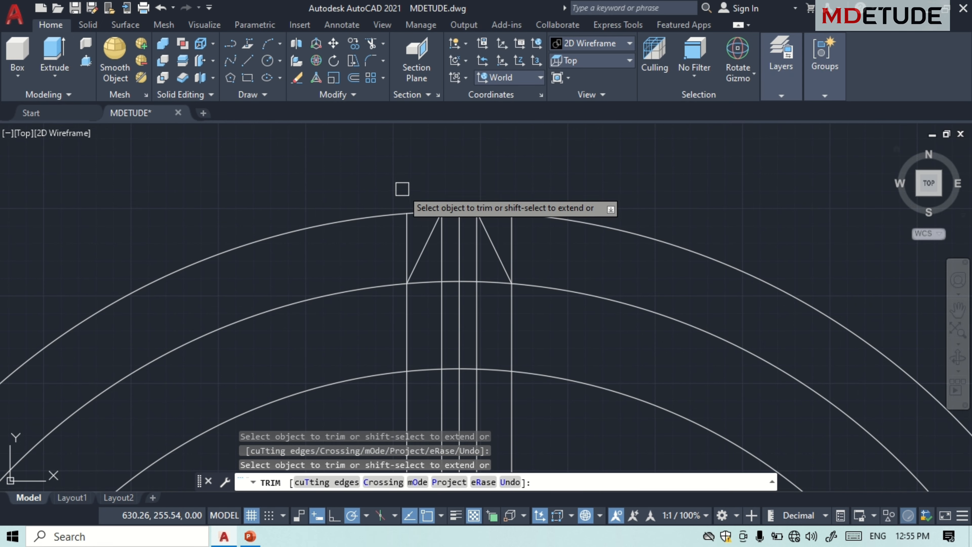
left_click(407, 251)
left_click(511, 229)
Trim the offset lines inside the inner circle and the vertical lines running through the tooth
scroll(511, 229, "down", 1)
middle_click_drag(524, 293, 492, 234)
left_click(480, 275)
left_click(414, 279)
left_click(436, 267)
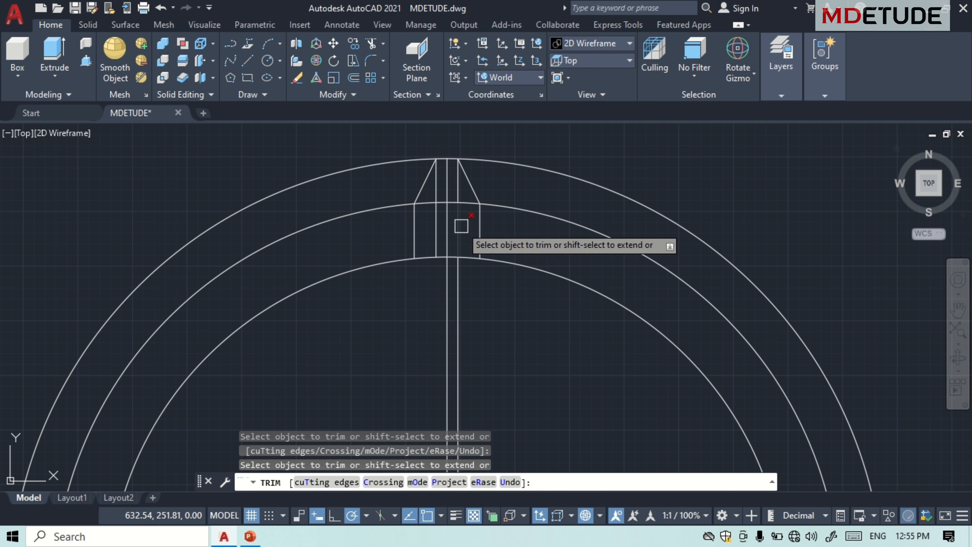
left_click(461, 226)
left_click(437, 184)
key("Escape")
Erase the leftover vertical construction lines at the circles' lower side and interior, along with the horizontal centre line
scroll(473, 325, "down", 3)
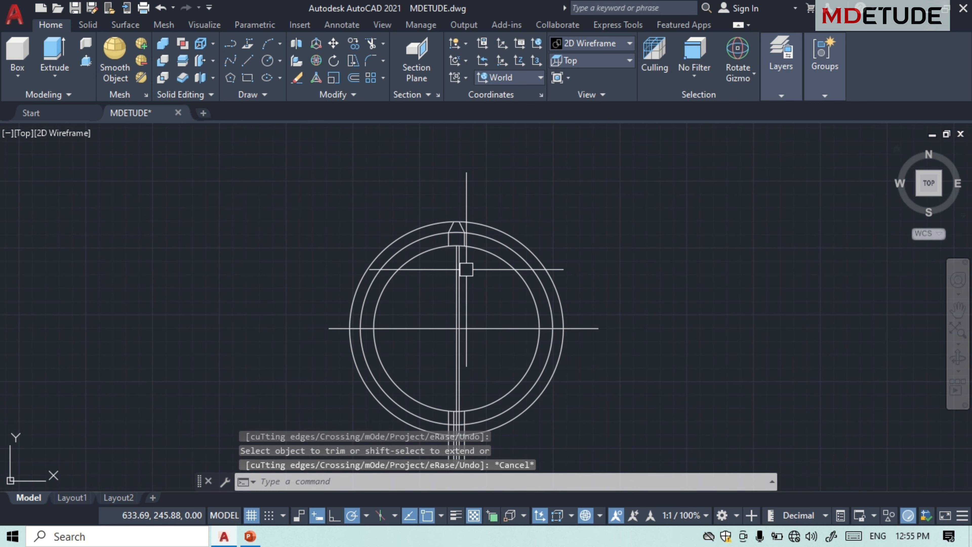
scroll(480, 292, "up", 2)
scroll(481, 253, "down", 4)
middle_click_drag(485, 277, 485, 248)
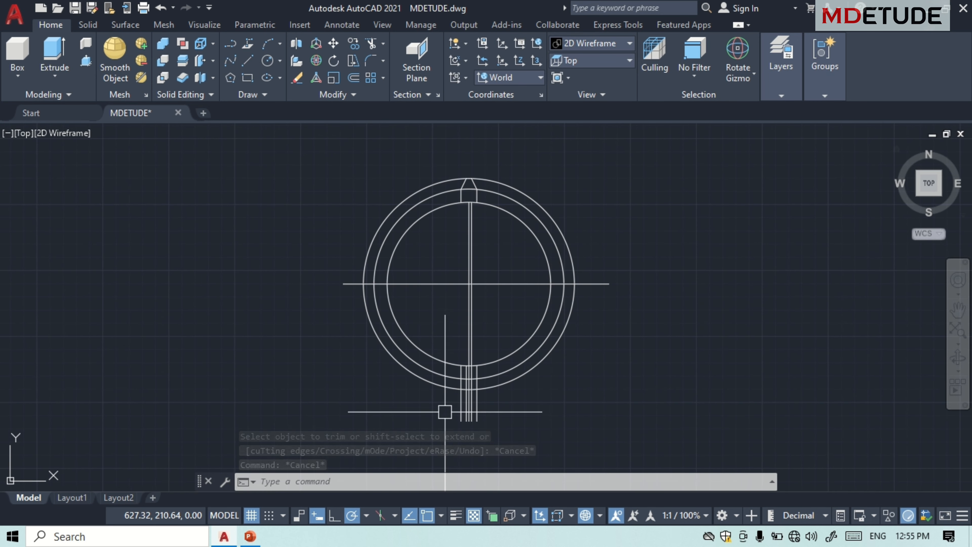
key("Escape")
left_click(445, 410)
left_click(469, 413)
left_click(471, 413)
key("Delete")
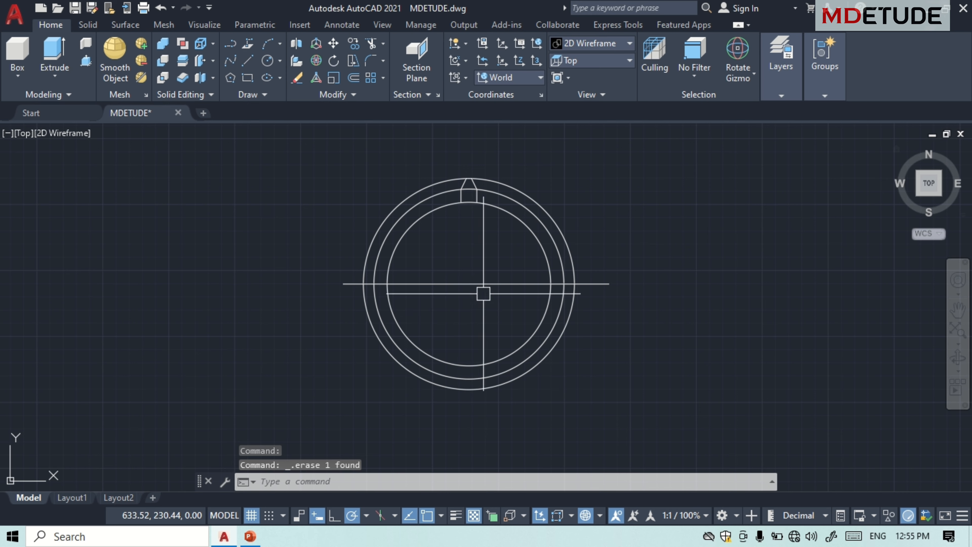
left_click(485, 278)
left_click(480, 303)
key("Delete")
Change the linetype of the 36 diameter circle to a dash-dot centre line
scroll(471, 260, "up", 2)
middle_click_drag(483, 230, 471, 285)
double_click(508, 216)
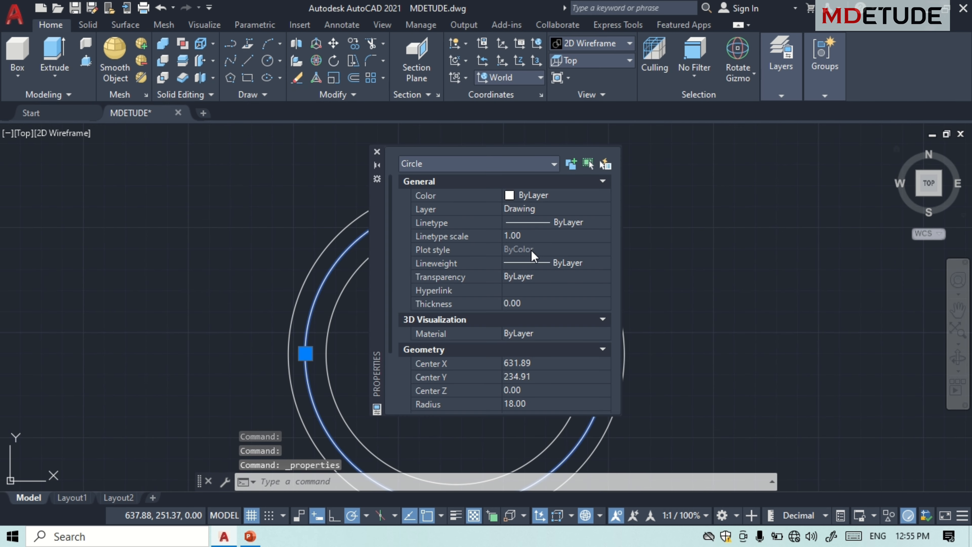
left_click(537, 262)
left_click(544, 225)
left_click(533, 322)
left_click(377, 151)
key("Escape")
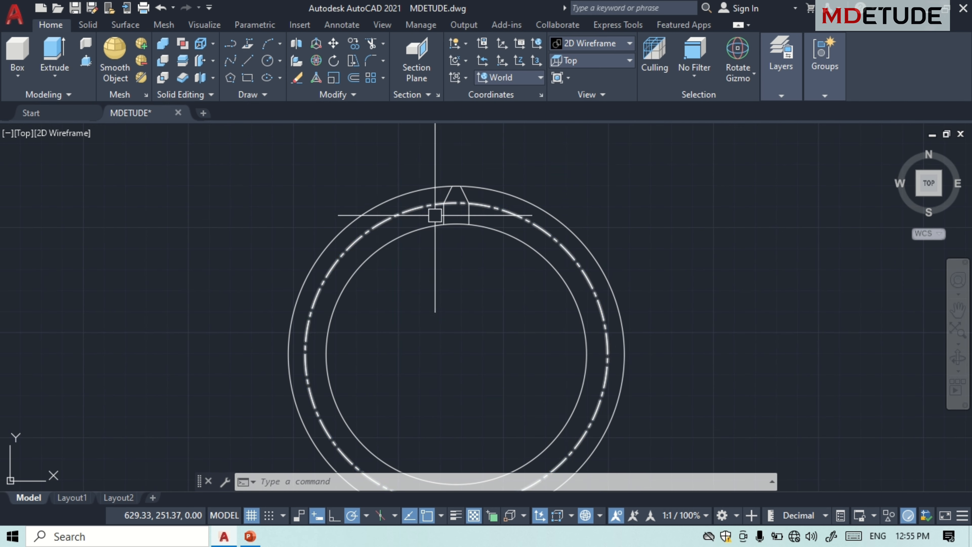
Join the vertical and slanted lines on each side of the tooth
scroll(483, 242, "up", 2)
type("join")
key("Return")
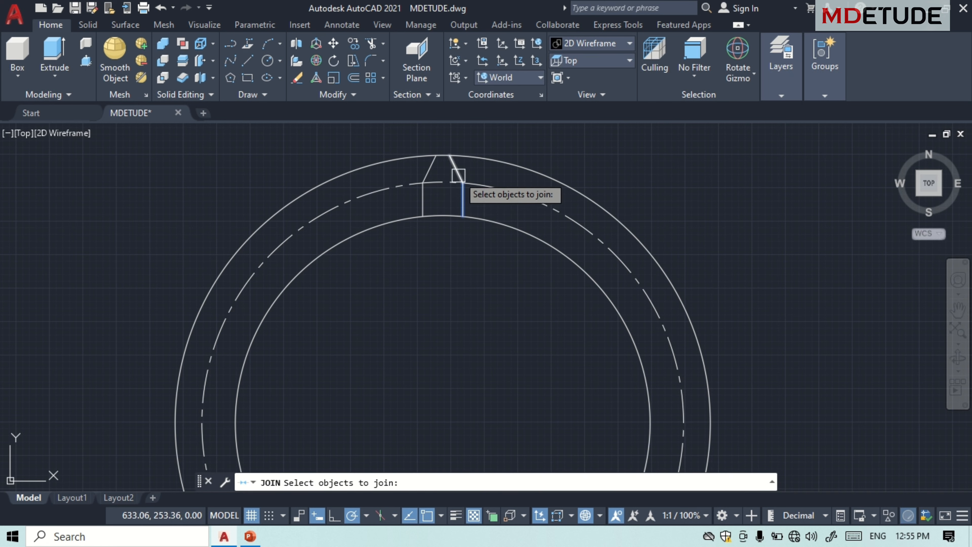
key("Return")
Create a polar array of the tooth outline around the circles' centre
middle_click_drag(441, 258, 446, 261)
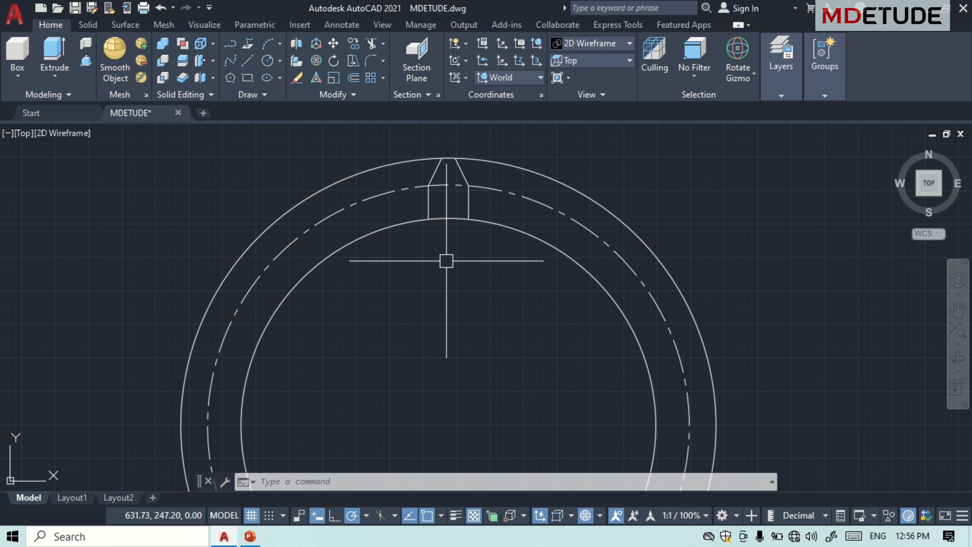
type("arraypolar")
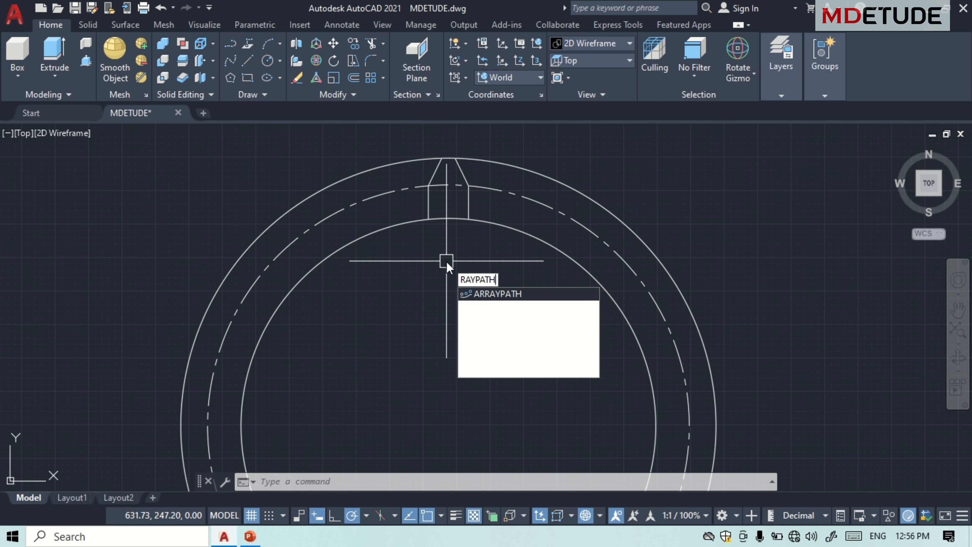
key("Return")
key("Return")
scroll(445, 254, "down", 3)
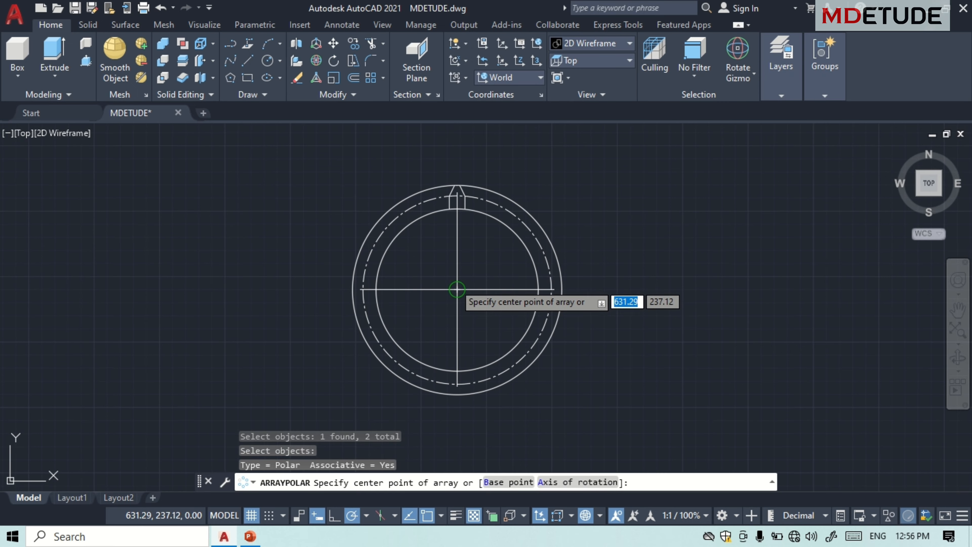
left_click(456, 289)
scroll(455, 289, "up", 3)
middle_click_drag(448, 286, 443, 344)
scroll(417, 303, "up", 2)
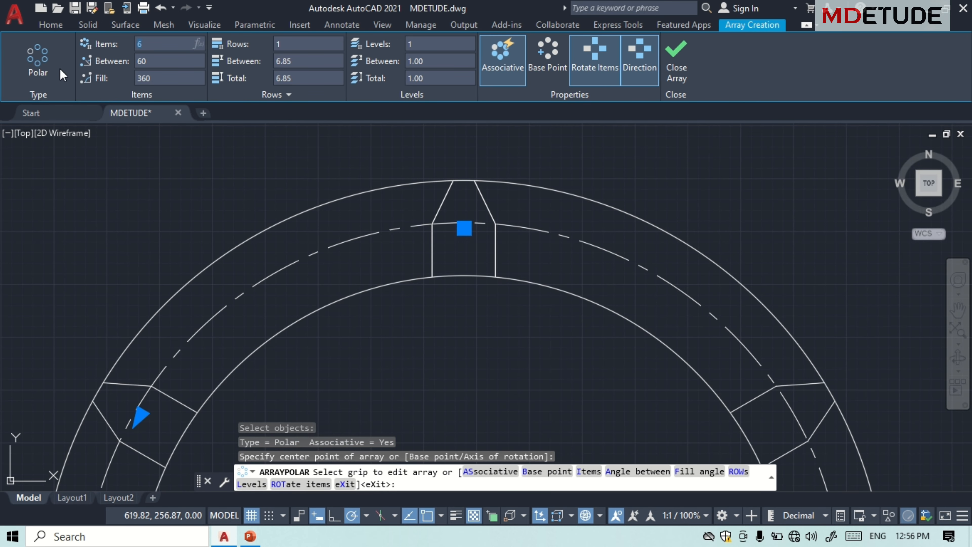
Try item counts of 15, 16 and 17 for the polar array
type("15")
key("Return")
double_click(136, 44)
type("16")
key("Return")
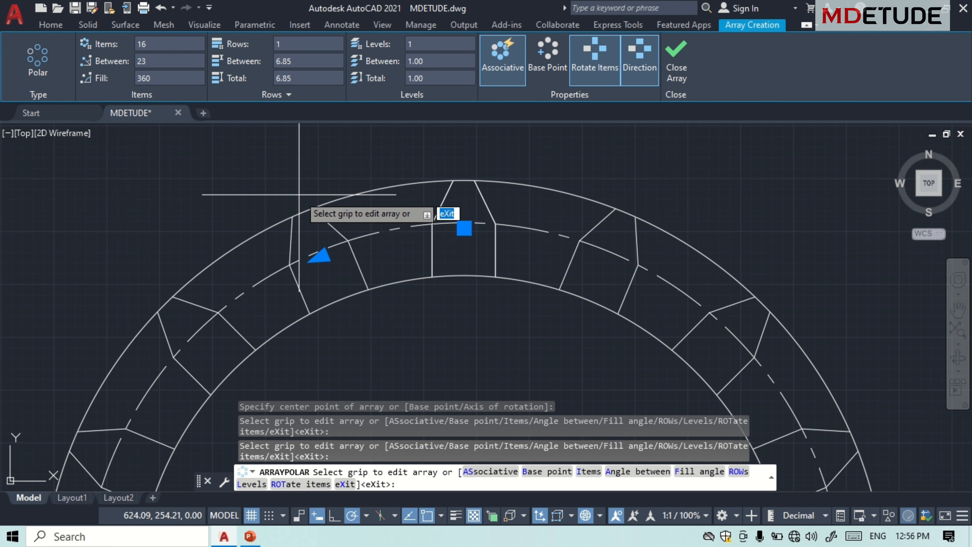
type("17")
key("Return")
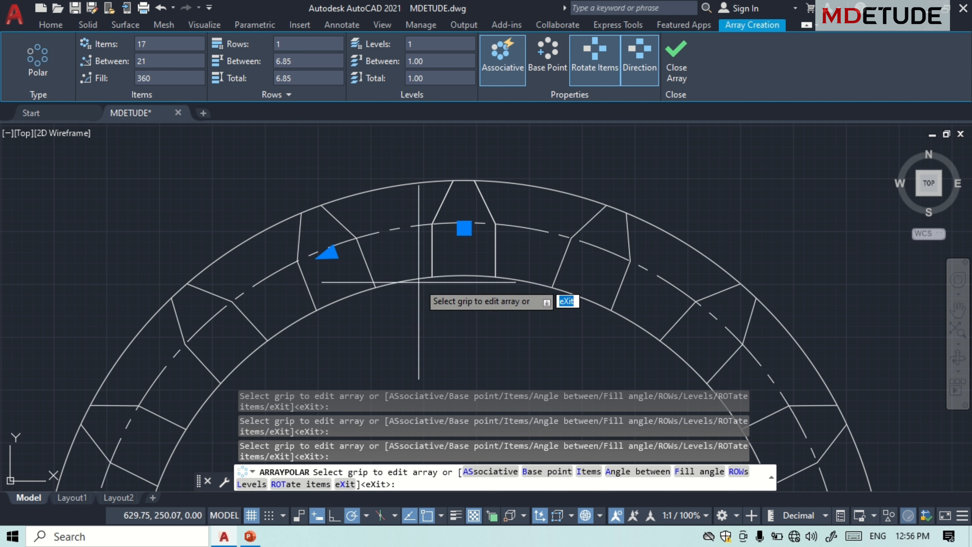
Set the polar array to 18 items and finish the array
type("18")
key("Return")
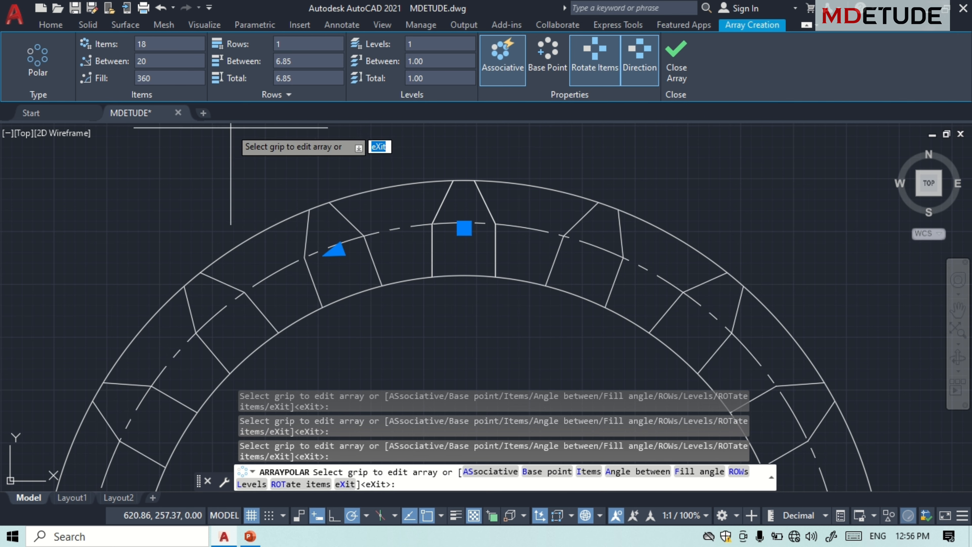
key("Return")
scroll(525, 185, "down", 5)
scroll(459, 222, "up", 2)
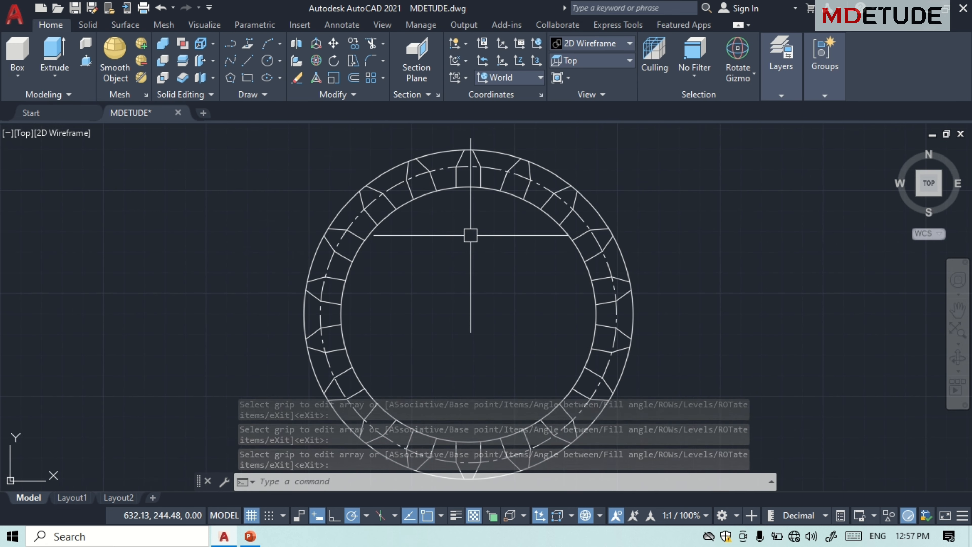
Erase the dash-dot circle and undo the extra erasure
left_click(492, 183)
key("Delete")
key("ctrl+z")
type("r")
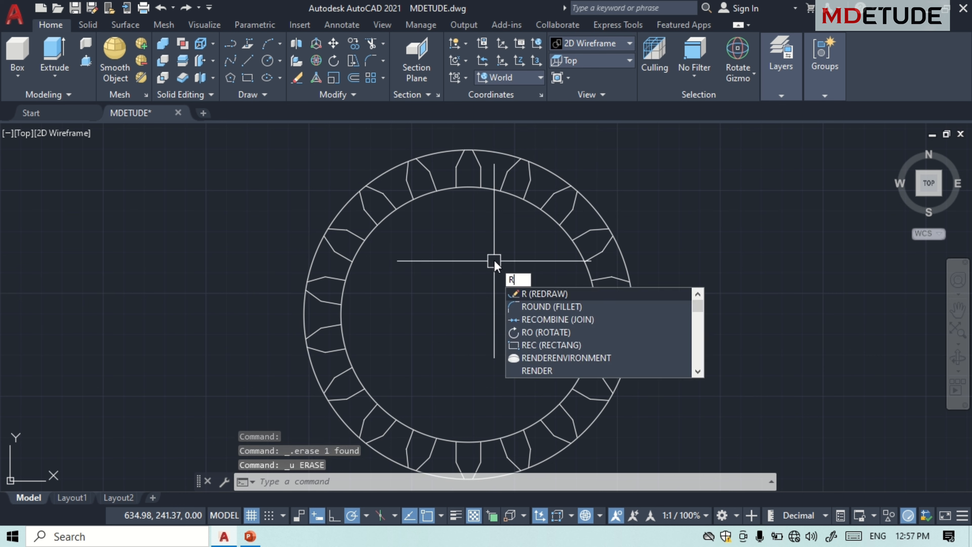
key("Escape")
Trim the outer circle's arcs between neighbouring teeth all the way around the gear
type("tr")
key("Return")
left_click(502, 150)
left_click(435, 152)
left_click(384, 173)
left_click(338, 210)
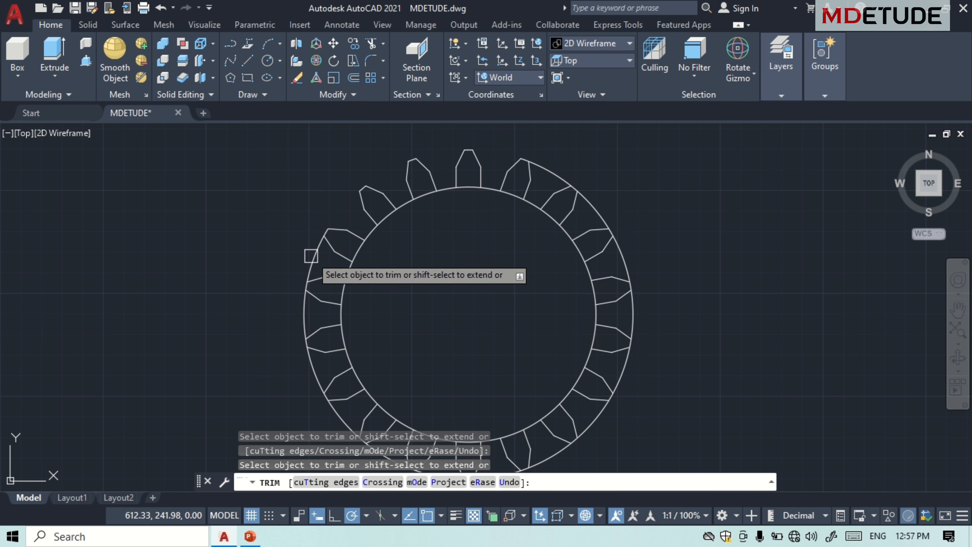
left_click(311, 255)
left_click(302, 316)
middle_click_drag(308, 317, 293, 247)
left_click(298, 307)
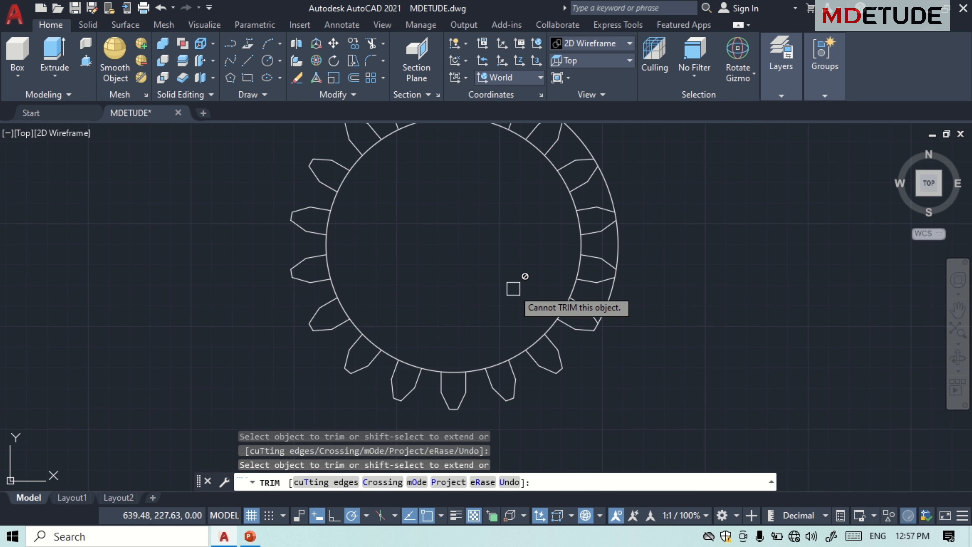
middle_click_drag(610, 311, 510, 355)
scroll(445, 147, "down", 1)
middle_click_drag(445, 146, 523, 174)
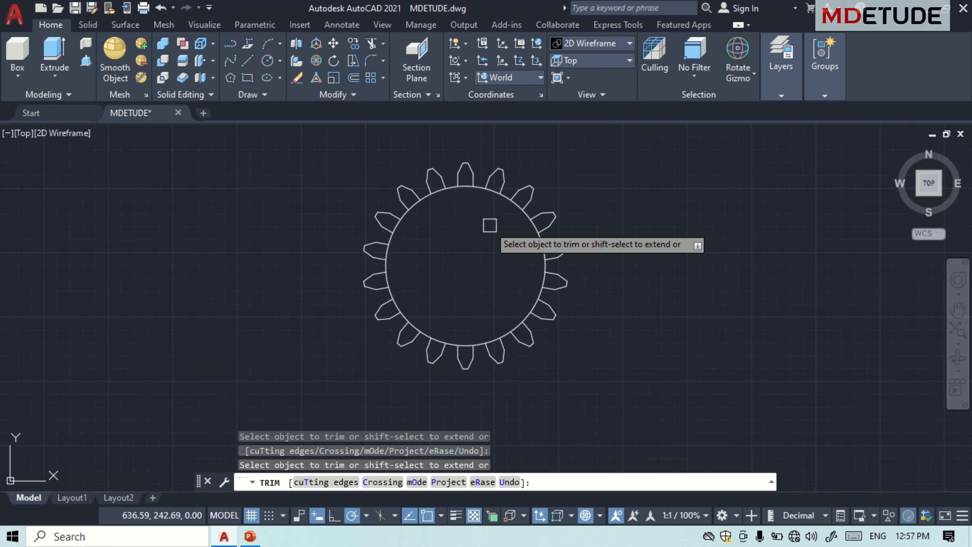
Trim the inner circle's arcs at the base of every tooth all the way around the gear
scroll(488, 226, "up", 1)
scroll(485, 229, "down", 1)
middle_click_drag(485, 229, 483, 238)
scroll(452, 236, "up", 1)
scroll(466, 181, "up", 2)
middle_click_drag(466, 181, 443, 282)
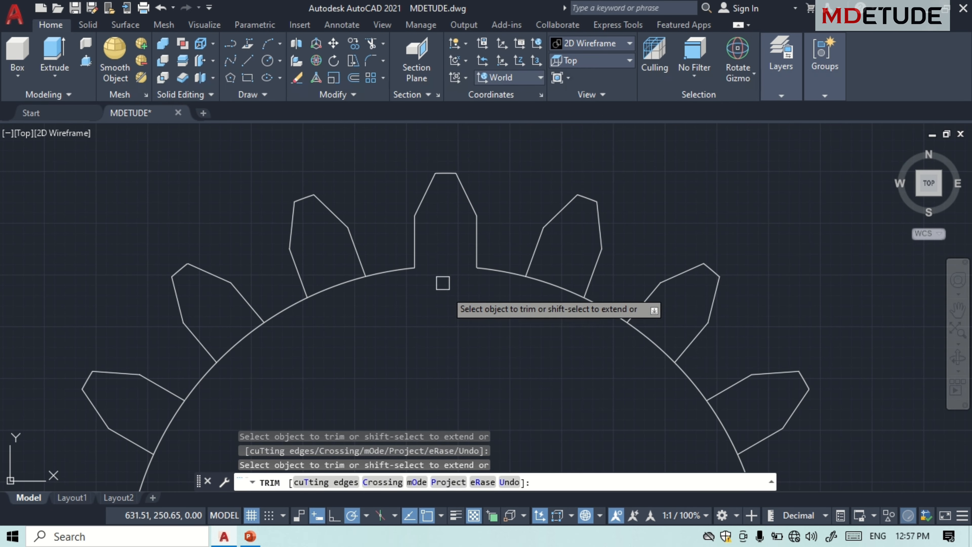
left_click(444, 271)
left_click(549, 290)
scroll(527, 337, "down", 1)
left_click(455, 216)
left_click(498, 269)
scroll(500, 345, "down", 1)
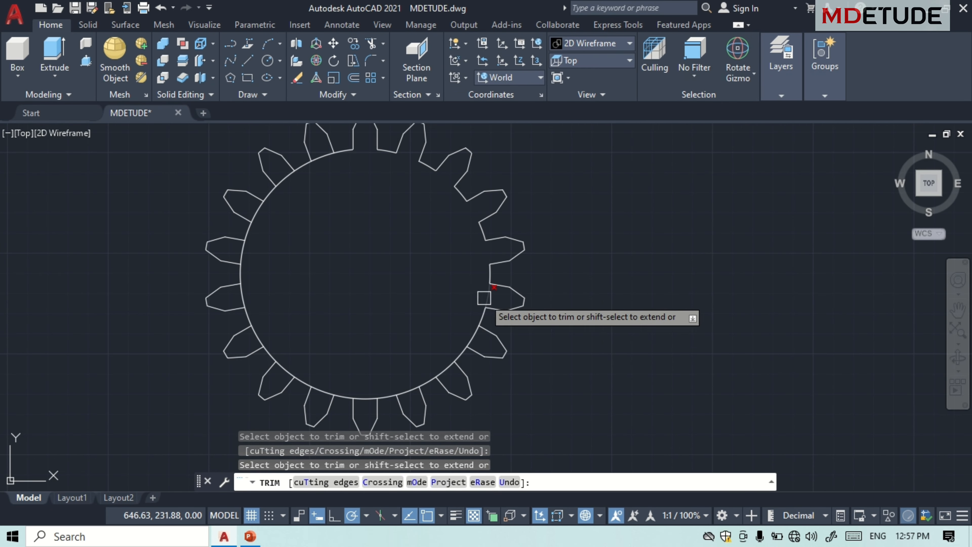
left_click(484, 298)
left_click(371, 398)
middle_click_drag(371, 398, 474, 367)
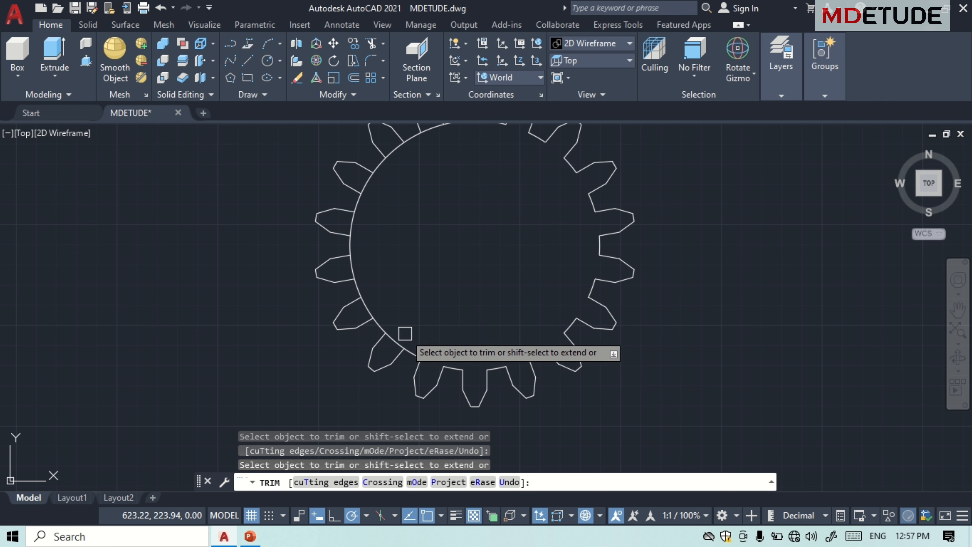
left_click(361, 264)
middle_click_drag(355, 270, 476, 278)
left_click(472, 271)
left_click(475, 230)
left_click(488, 191)
middle_click_drag(528, 204, 464, 280)
left_click(453, 235)
scroll(527, 269, "down", 3)
key("Escape")
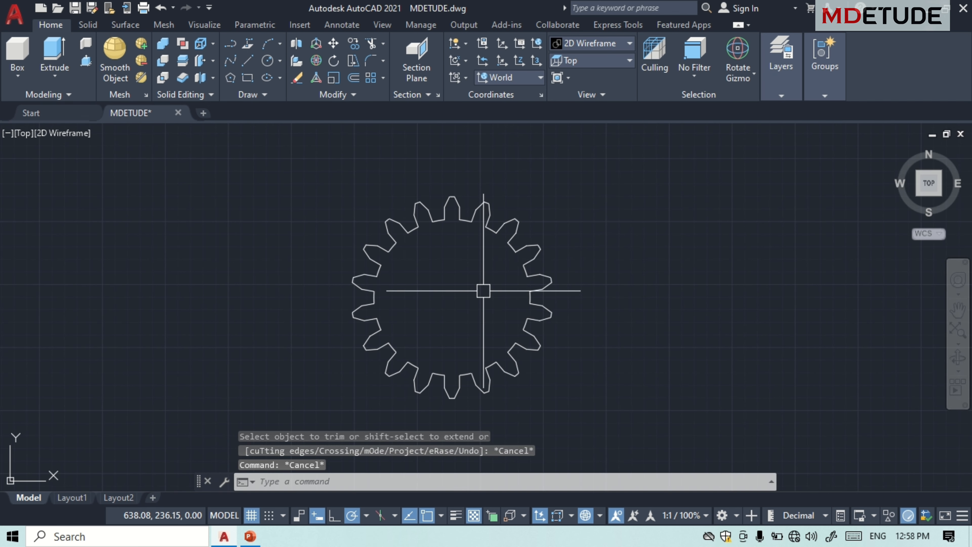
Join all segments of the gear outline
key("Return")
left_click(575, 157)
left_click(337, 414)
key("Return")
middle_click_drag(456, 319, 482, 303)
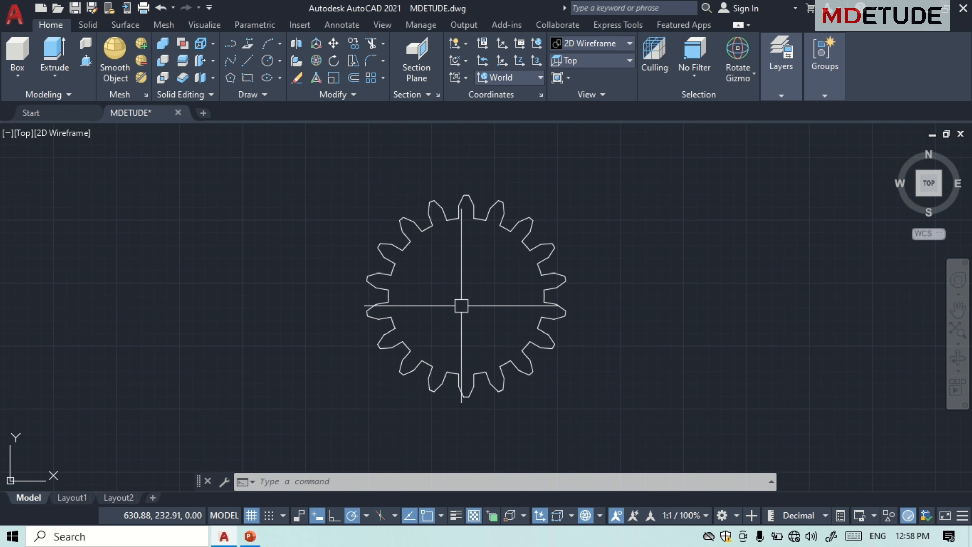
Switch to the SW Isometric view and extrude the area inside the gear outline by 15 with Presspull
left_click(597, 61)
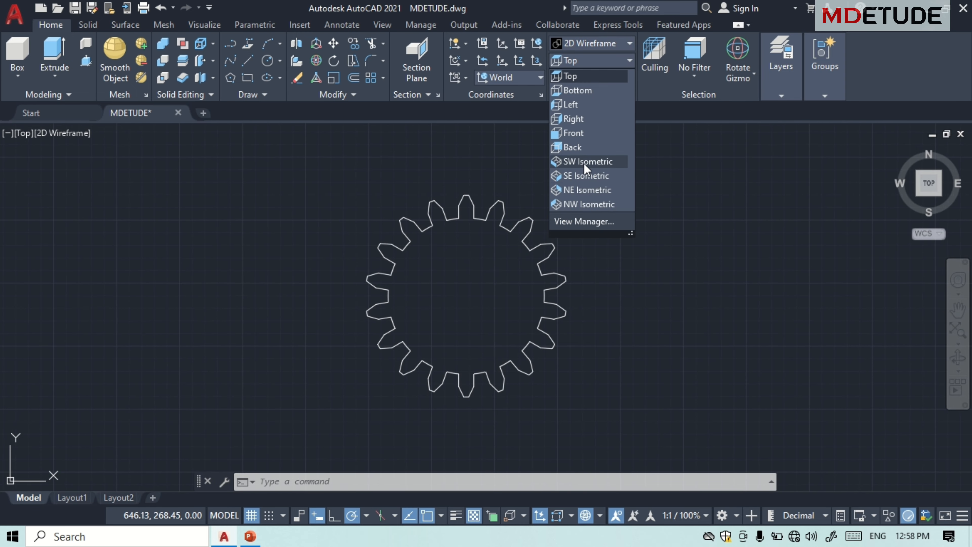
left_click(573, 161)
type("press")
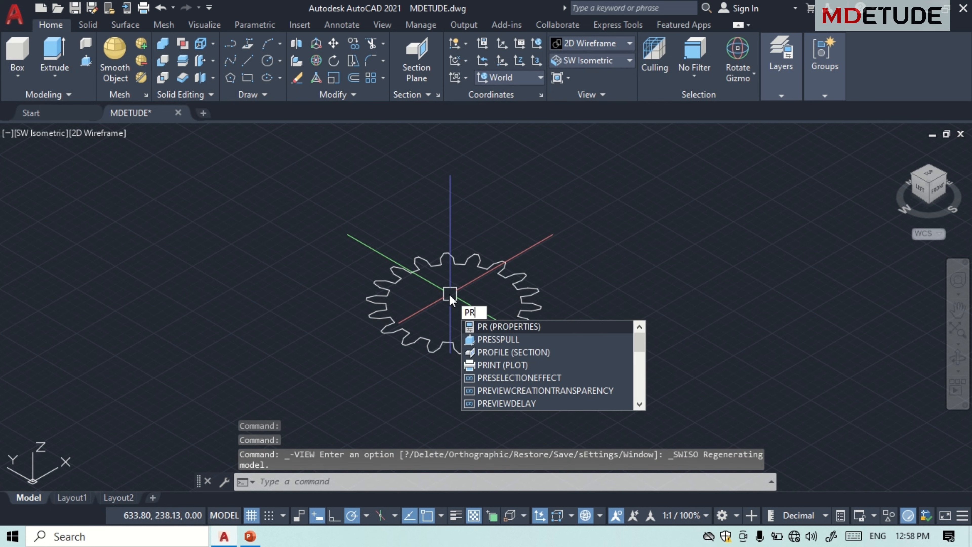
key("Return")
left_click(456, 301)
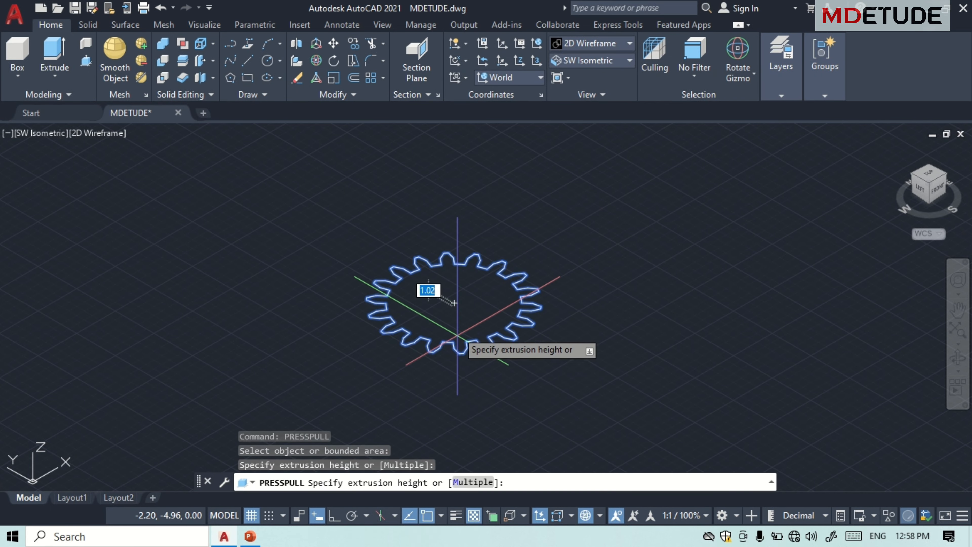
type("15")
key("Return")
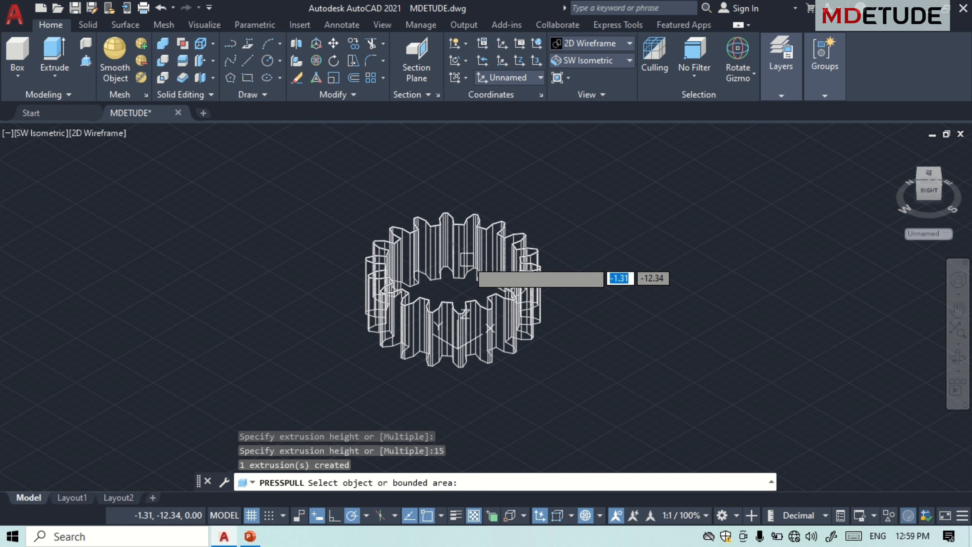
Set the visual style to Realistic
left_click(592, 43)
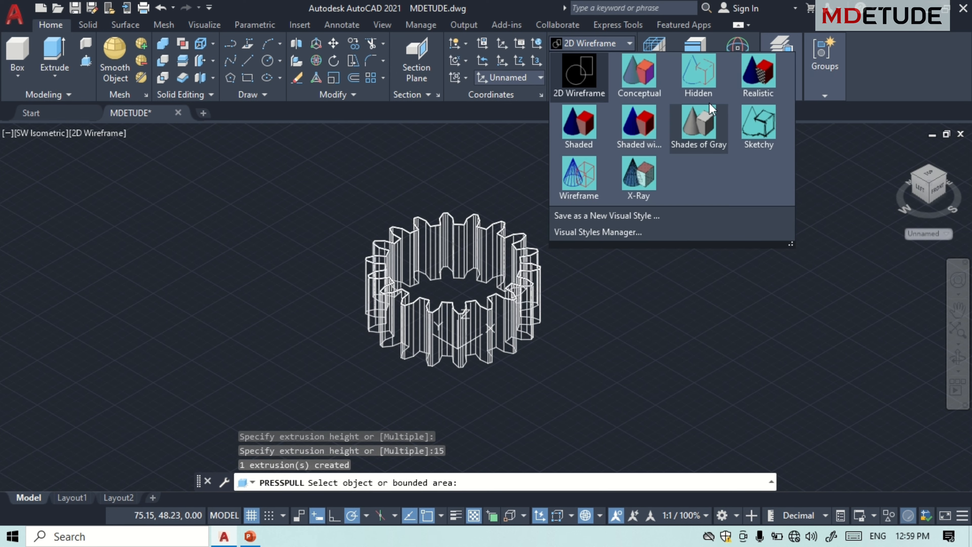
left_click(758, 79)
key("Return")
scroll(495, 235, "up", 2)
scroll(459, 292, "down", 3)
middle_click_drag(432, 303, 445, 285)
scroll(445, 276, "up", 2)
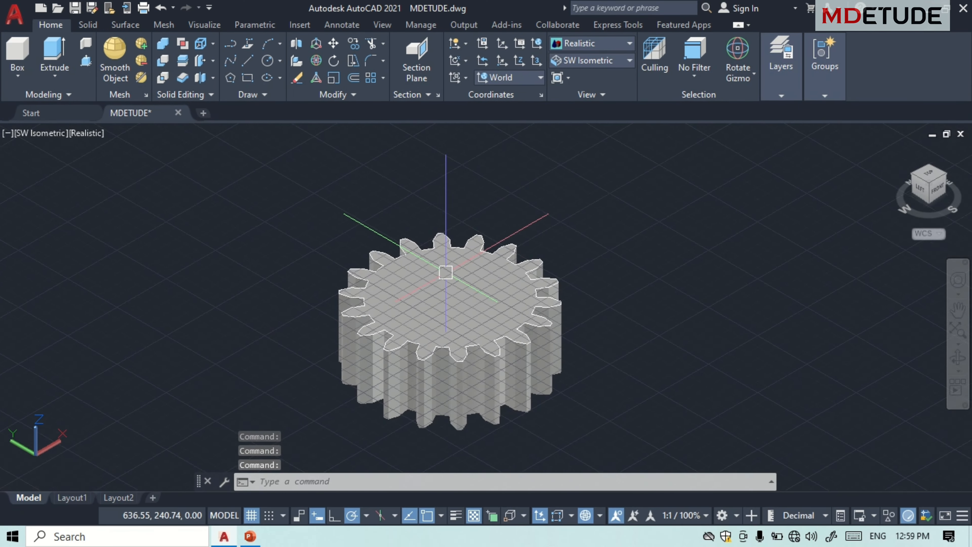
Draw a circle of diameter 23 centred on the gear's underside
left_click(453, 253)
key("Escape")
middle_click_drag(453, 253, 551, 213, "shift")
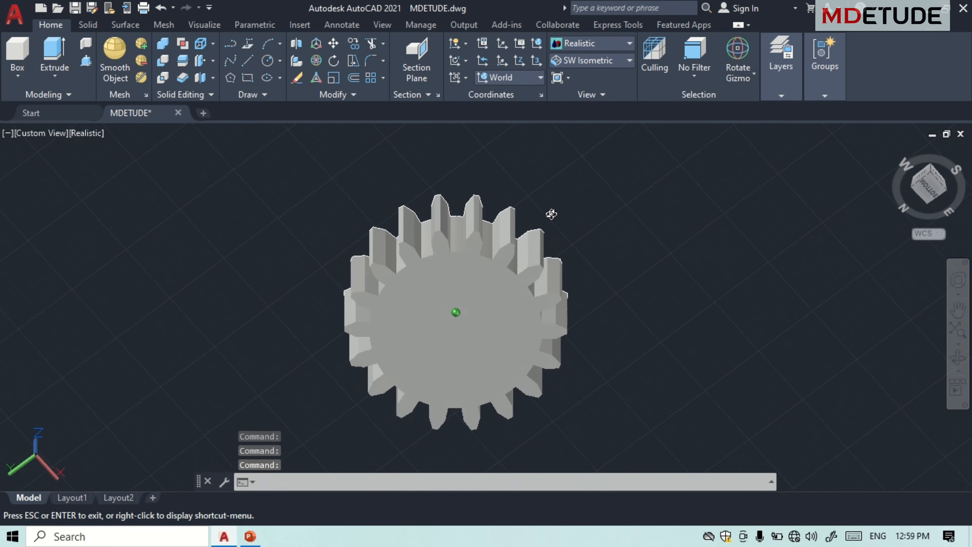
left_click(455, 331)
type("c")
key("Return")
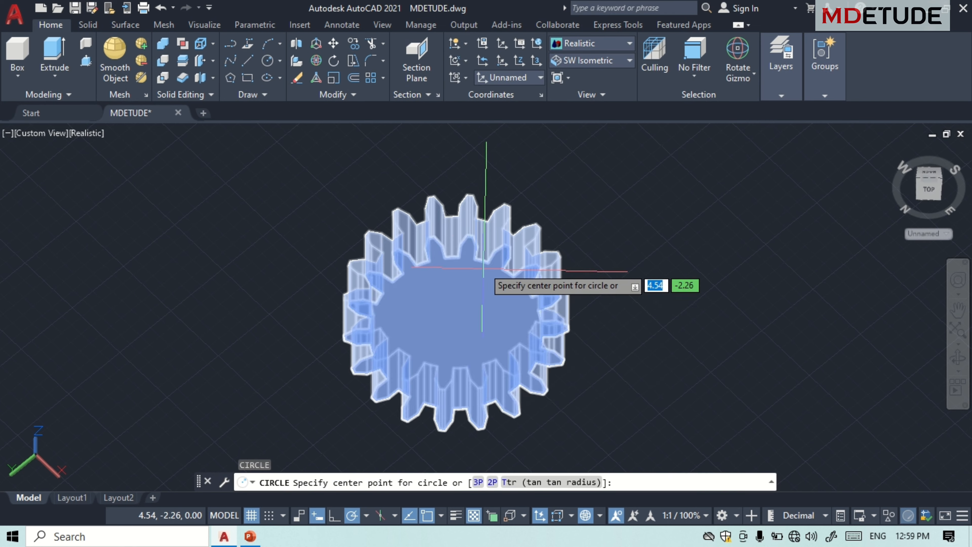
scroll(455, 307, "up", 3)
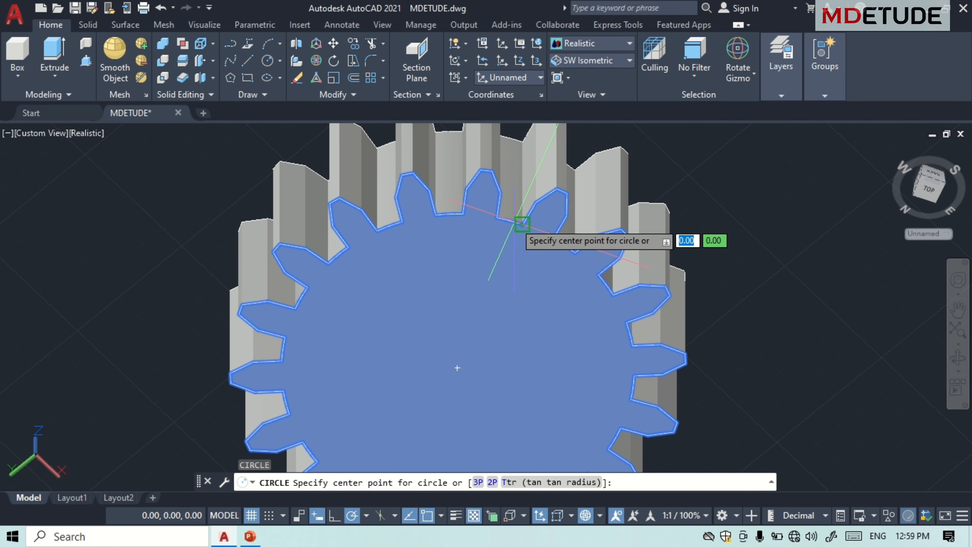
left_click(462, 358)
type("d")
key("Return")
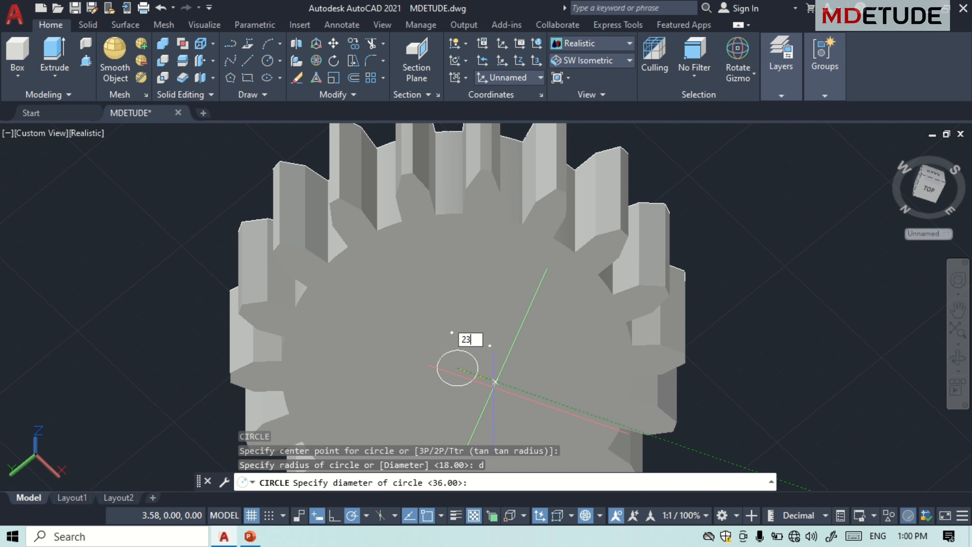
type("23")
key("Return")
Draw a concentric circle of diameter 15 inside the 23-diameter circle on the gear's underside
key("Return")
left_click(458, 368)
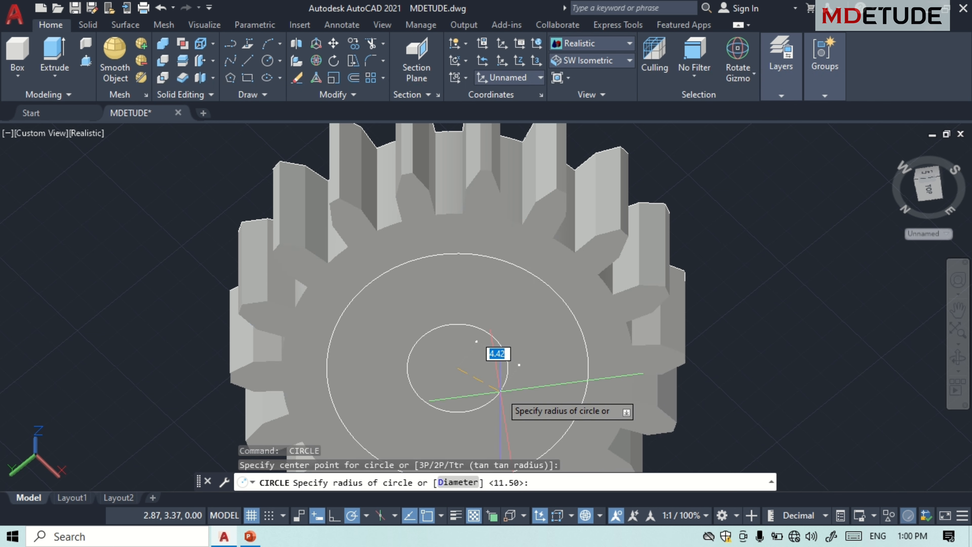
key("Return")
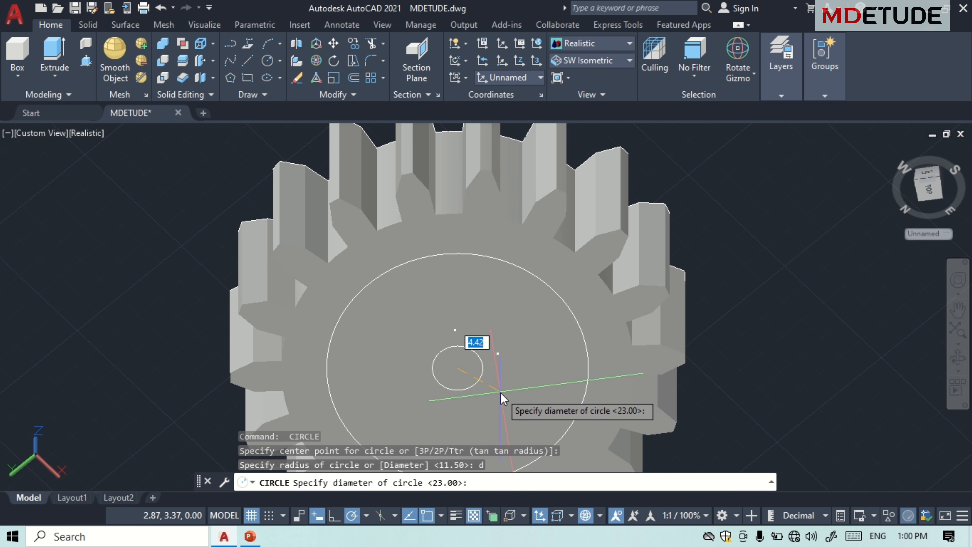
type("15")
key("Return")
Extrude the ring between the two circles about 14 downward from the gear's underside with Presspull
middle_click_drag(501, 393, 477, 311, "shift")
type("PREss")
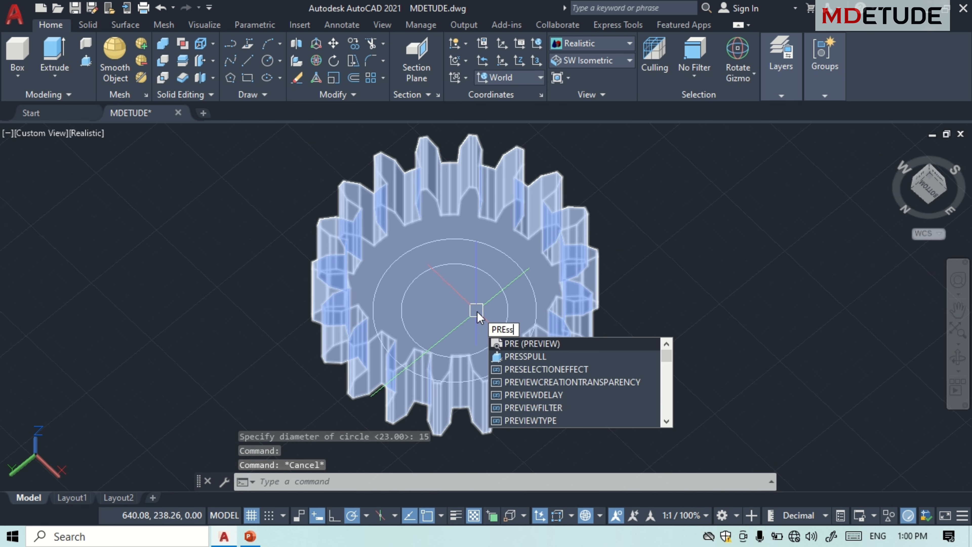
key("Return")
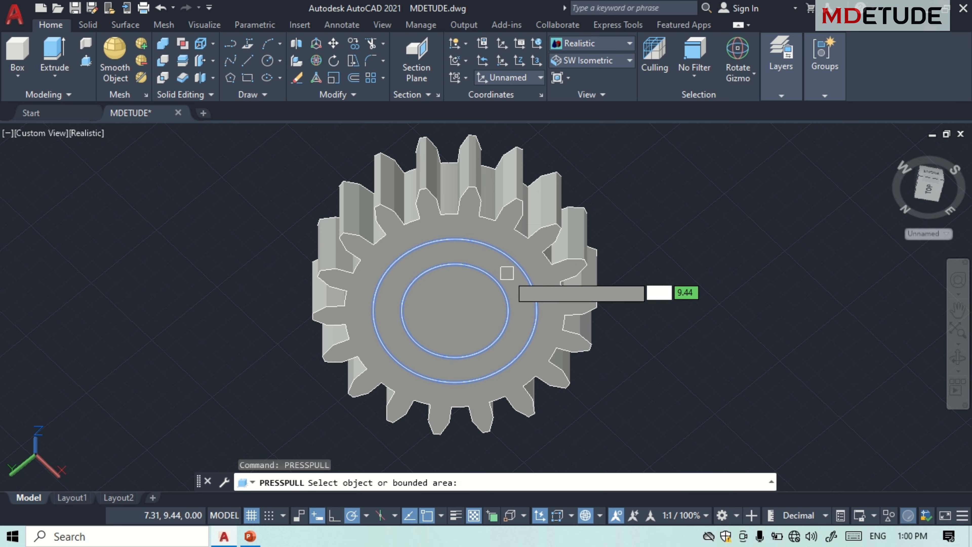
left_click(507, 273)
middle_click_drag(505, 275, 512, 382, "shift")
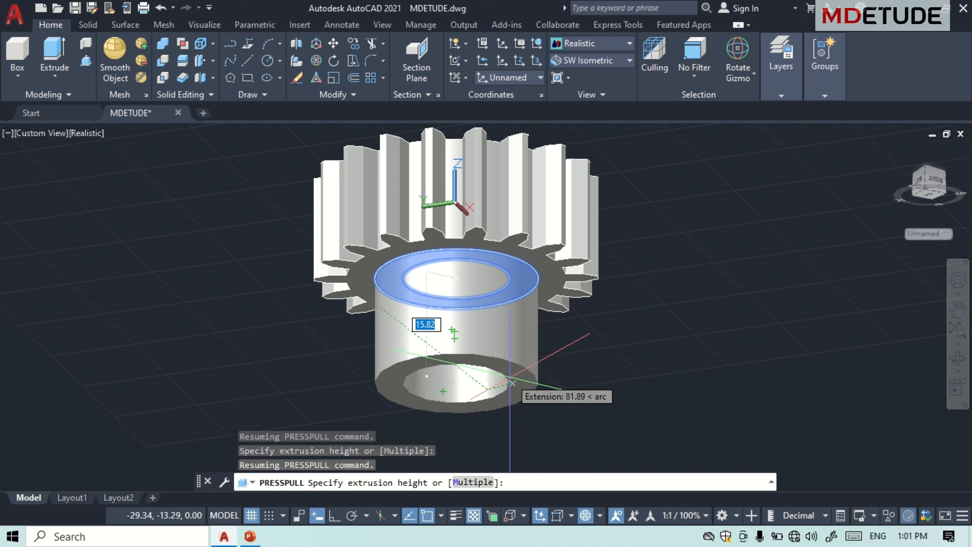
left_click(506, 381)
Extrude the inner circle's area on the gear's underside downward by 28 with Presspull
middle_click_drag(503, 384, 449, 263, "shift")
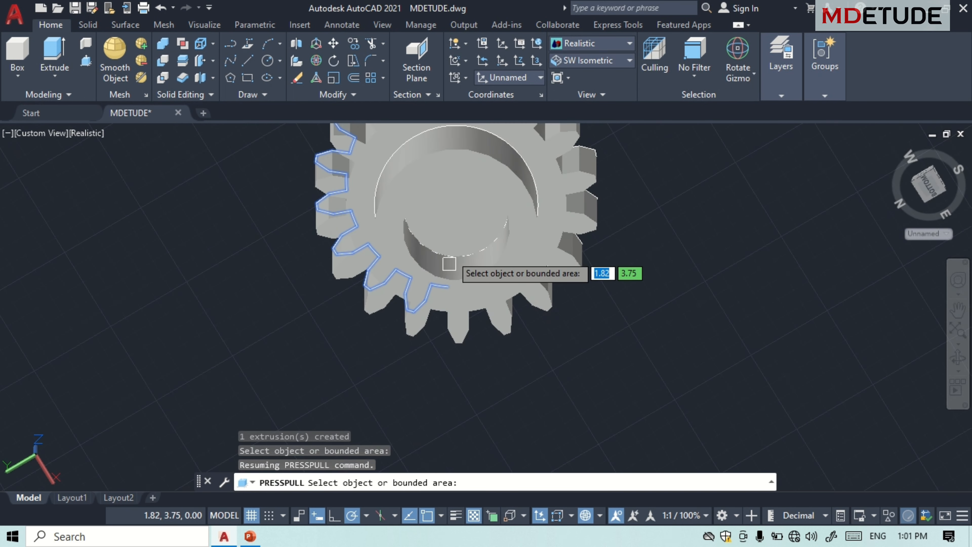
left_click(488, 211)
middle_click_drag(455, 303, 457, 241, "shift")
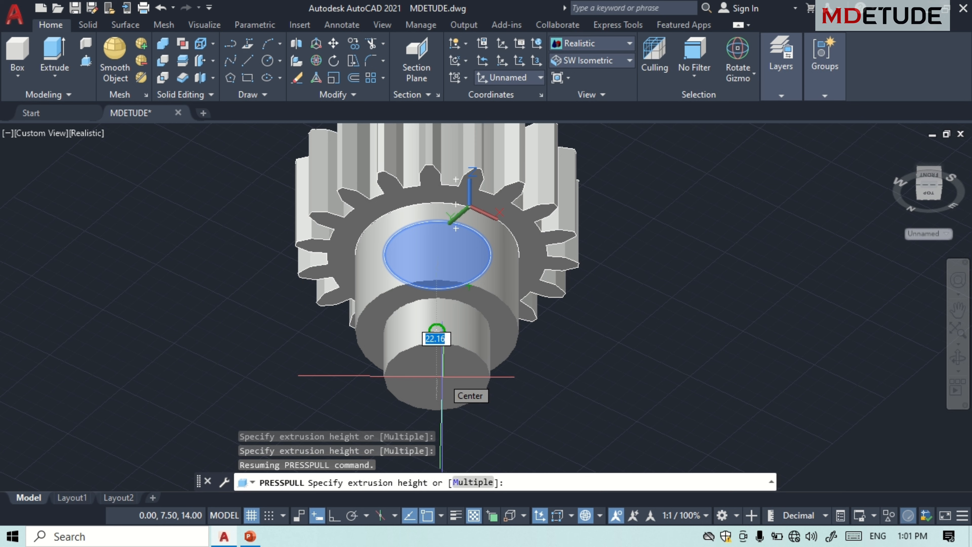
type("28")
key("Return")
middle_click_drag(441, 377, 383, 360, "shift")
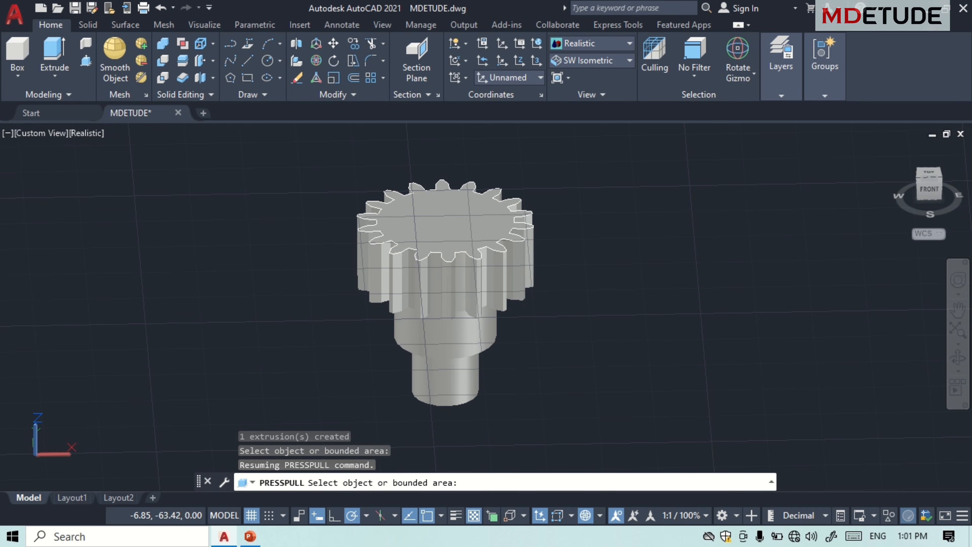
End the Presspull command and save the drawing
key("Return")
key("ctrl+s")
mouse_move(544, 302)
middle_mouse_down("shift")
mouse_move(517, 326)
mouse_move(490, 305)
middle_mouse_up("shift")
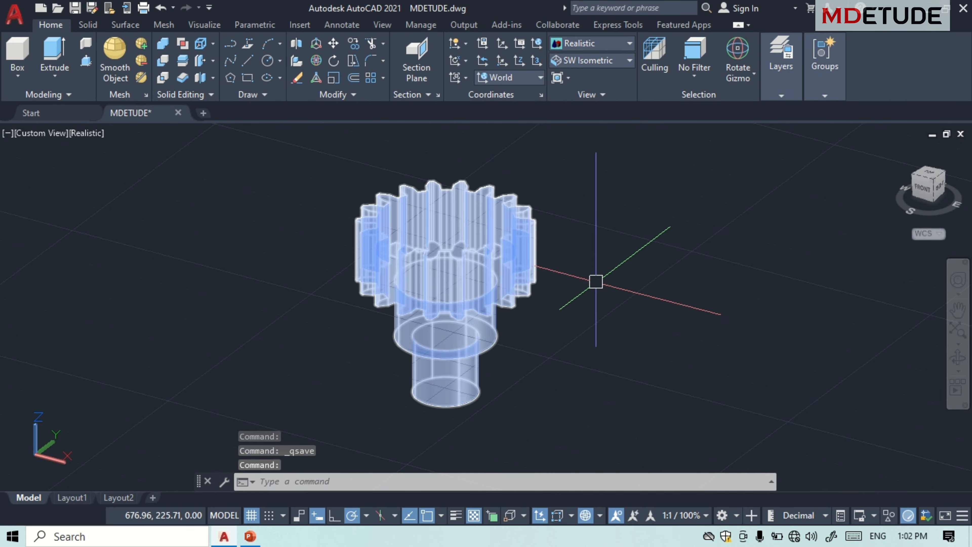
Draw a circle of diameter 23 centred on the gear's top face
middle_click_drag(596, 281, 551, 321, "shift")
scroll(489, 241, "up", 2)
middle_click_drag(532, 360, 505, 295, "shift")
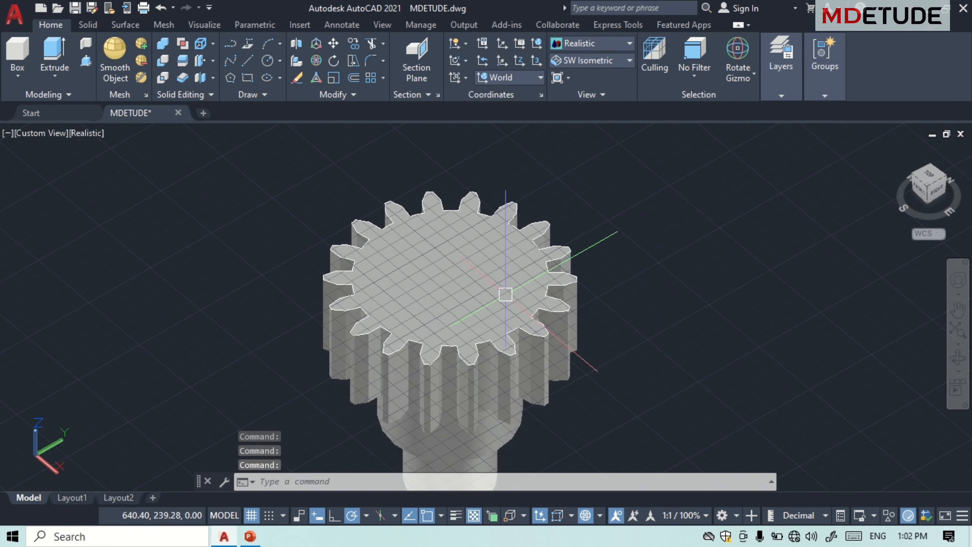
type("c")
key("Return")
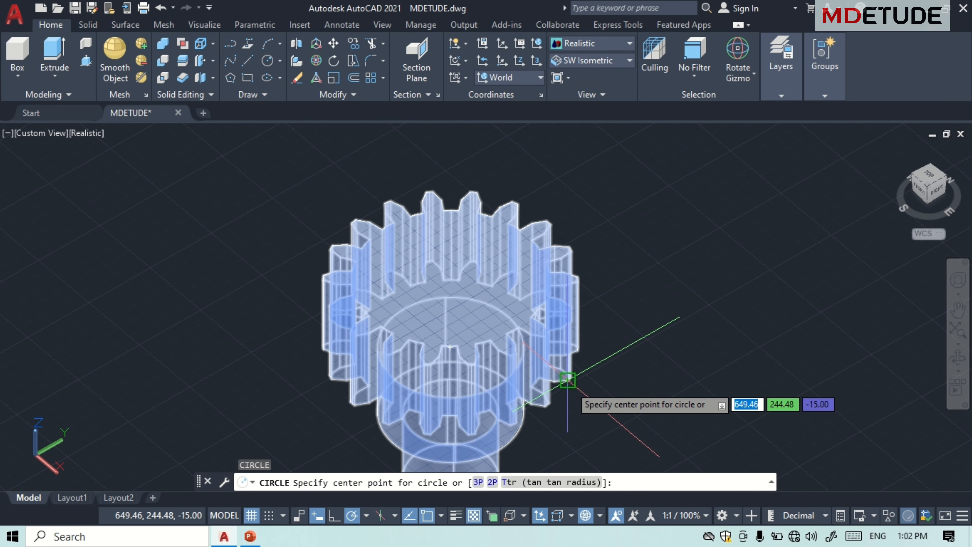
left_click(473, 295)
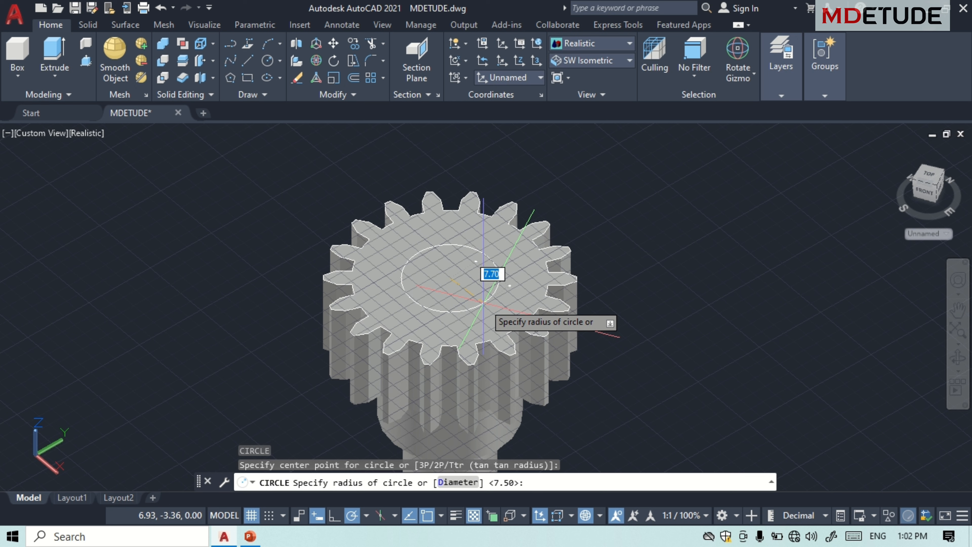
type("d")
key("Return")
type("23")
key("Return")
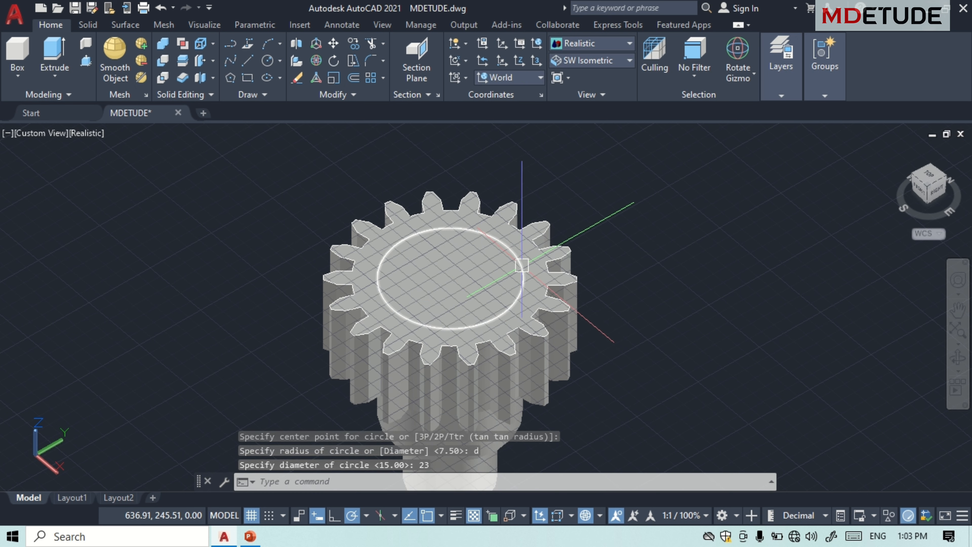
Extrude the circle on the gear's top face upward by 18 with Presspull
key("Escape")
type("pr")
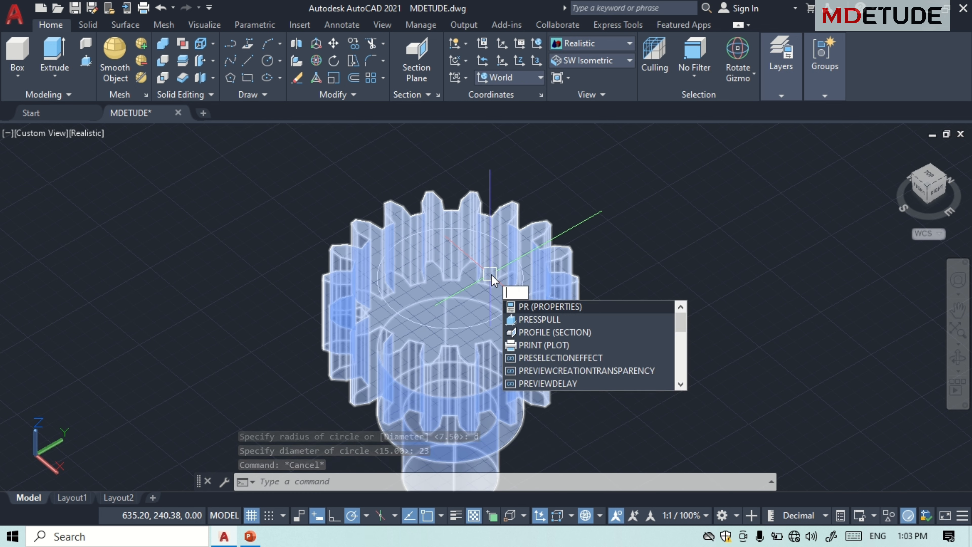
type("ess")
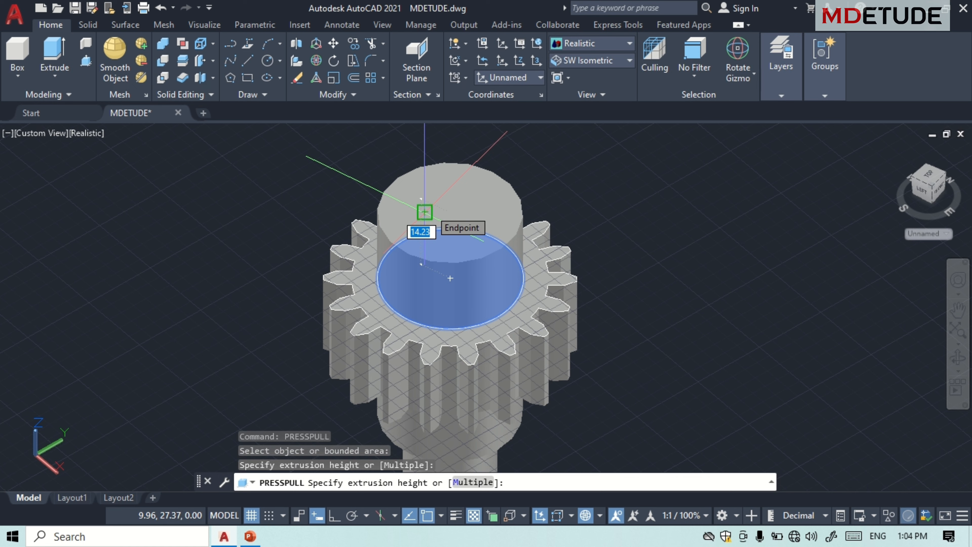
type("18")
key("Return")
middle_click_drag(455, 239, 498, 260, "shift")
key("Escape")
scroll(477, 249, "down", 4)
Draw a circle of diameter 15 centred on the top face of the upper boss
type("c")
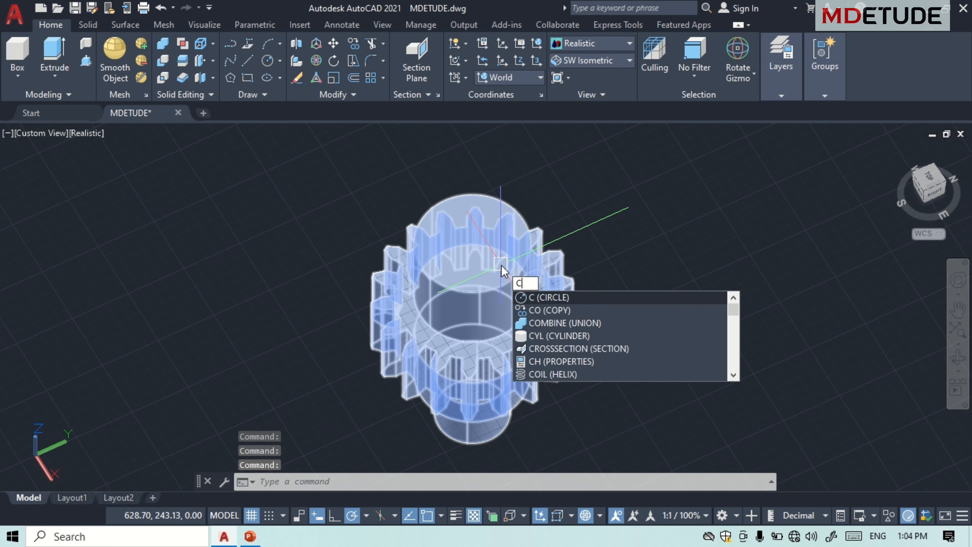
key("Return")
left_click(472, 242)
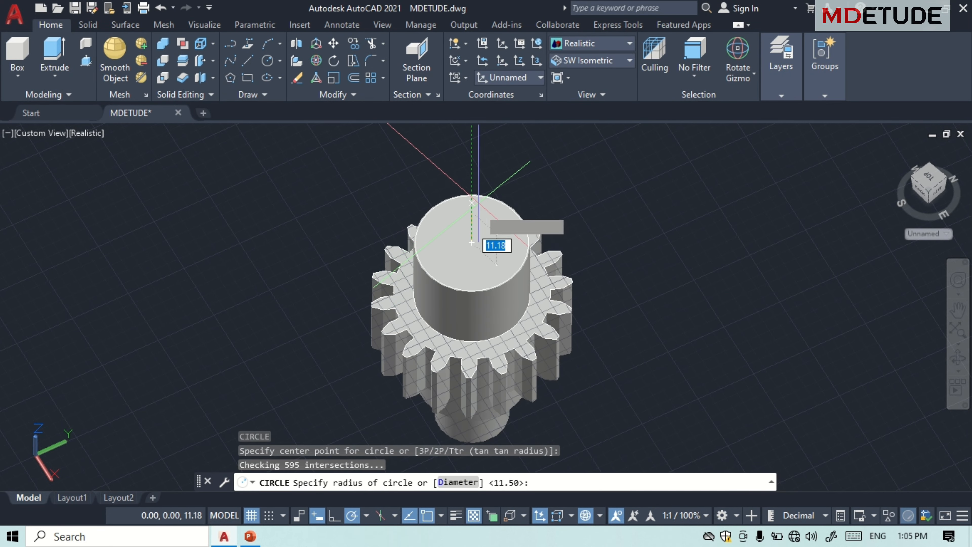
type("d")
key("Return")
type("15")
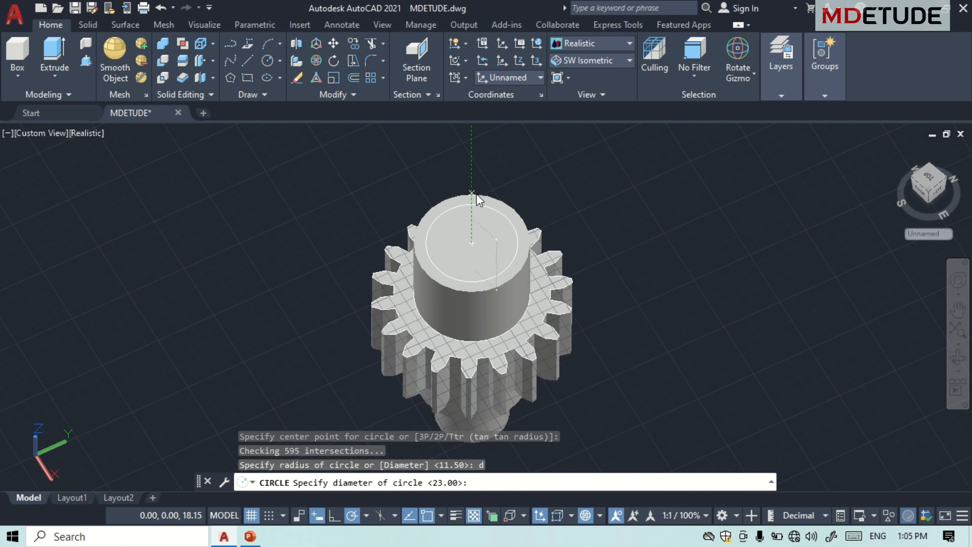
key("Return")
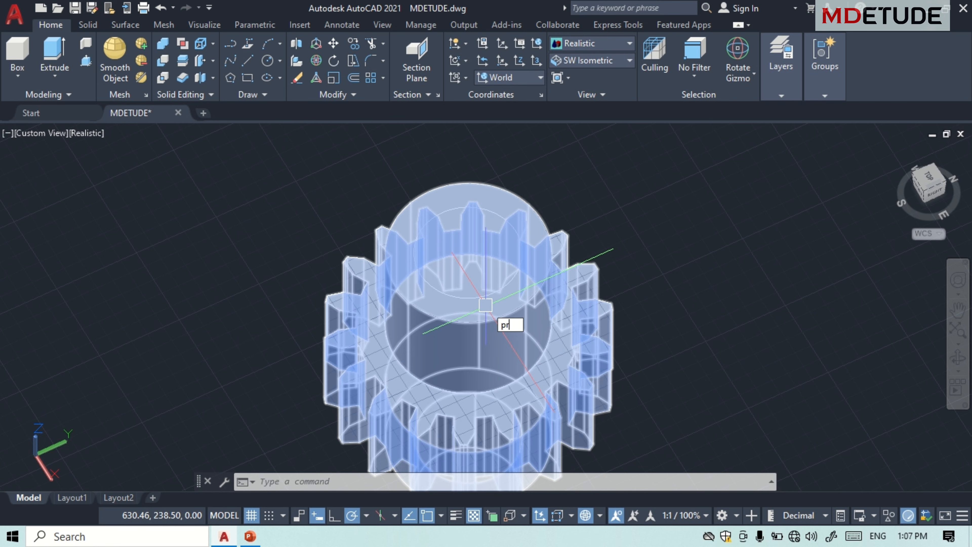
Extrude the 15-diameter circle on the upper boss's top face upward by 16 with Presspull
type("ssp")
key("Return")
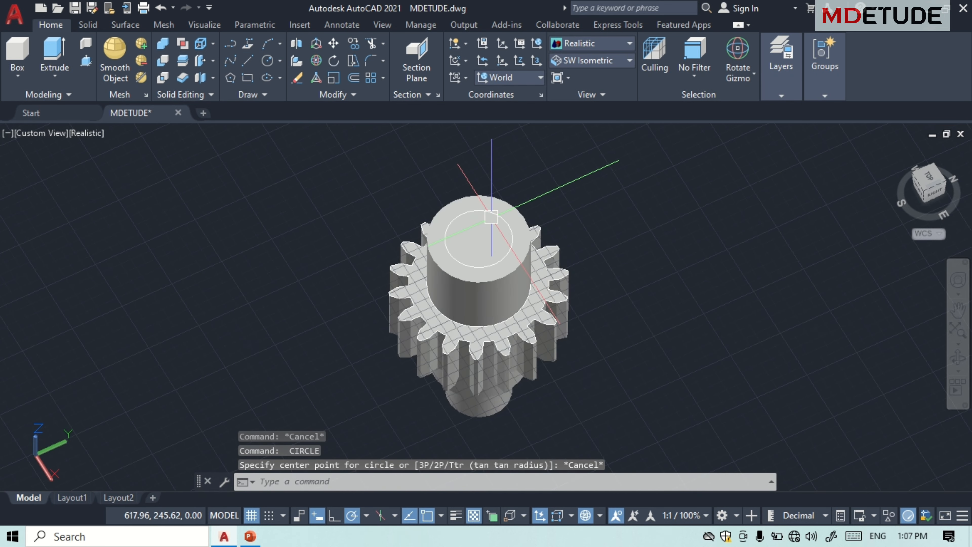
type("presspull")
key("Return")
left_click(512, 238)
middle_click_drag(487, 192, 490, 253)
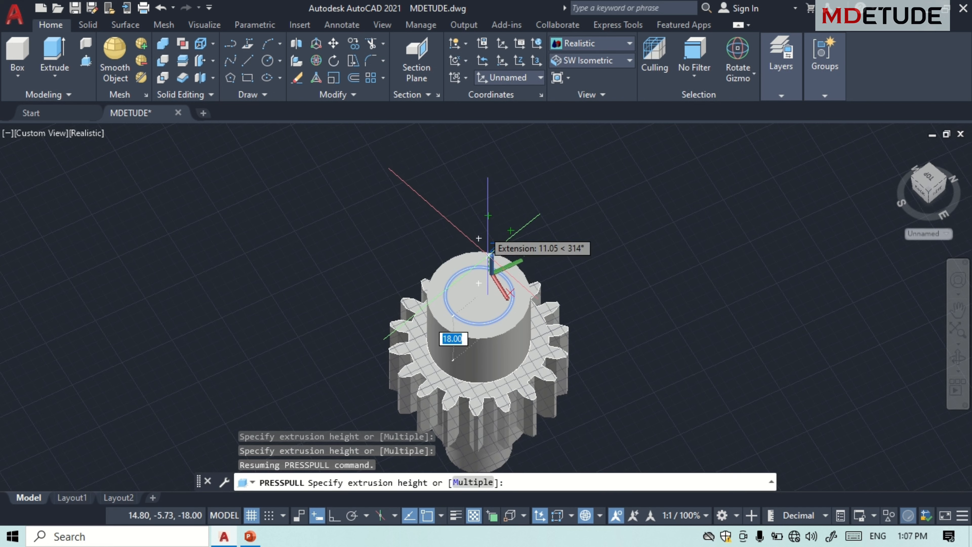
type("16")
key("Return")
key("Return")
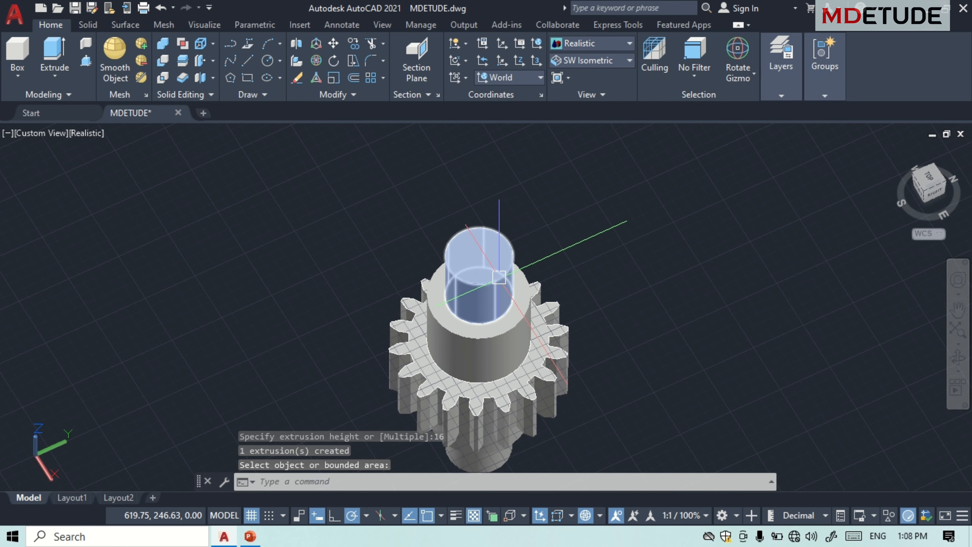
Switch the model to the Top view
middle_click_drag(499, 276, 464, 231, "shift")
scroll(464, 231, "down", 5)
mouse_move(465, 285)
middle_mouse_down("shift")
mouse_move(466, 260)
mouse_move(464, 287)
middle_mouse_up("shift")
scroll(466, 260, "up", 4)
middle_click_drag(449, 154, 476, 306, "shift")
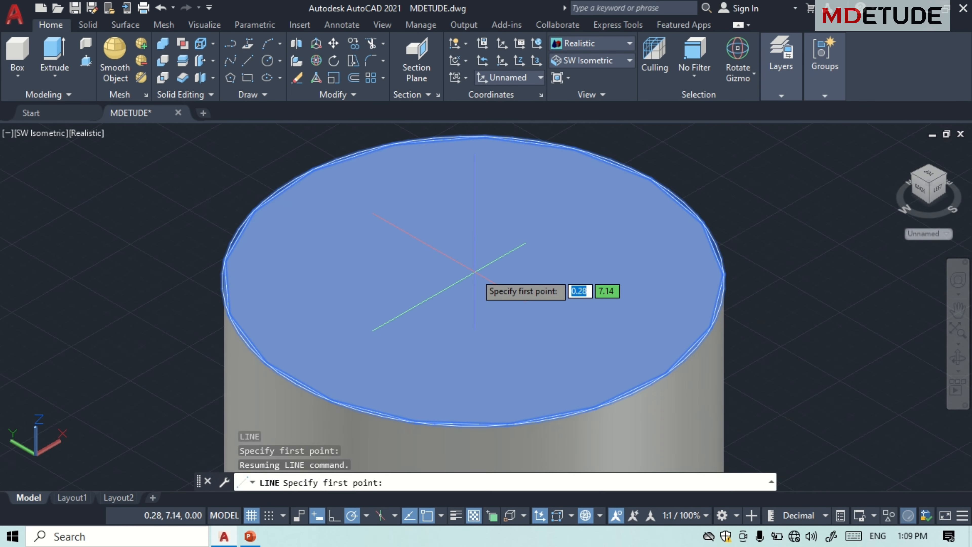
scroll(481, 271, "down", 2)
middle_click_drag(493, 276, 362, 198)
scroll(491, 275, "down", 2)
scroll(362, 198, "down", 2)
middle_click_drag(439, 243, 229, 274)
scroll(494, 265, "up", 1)
left_click(592, 60)
left_click(576, 76)
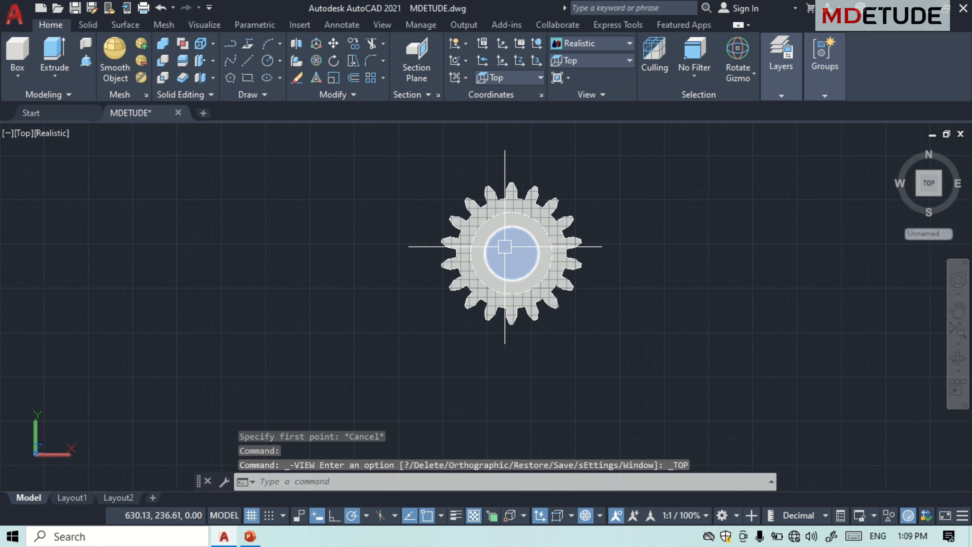
scroll(502, 241, "up", 5)
scroll(502, 242, "up", 2)
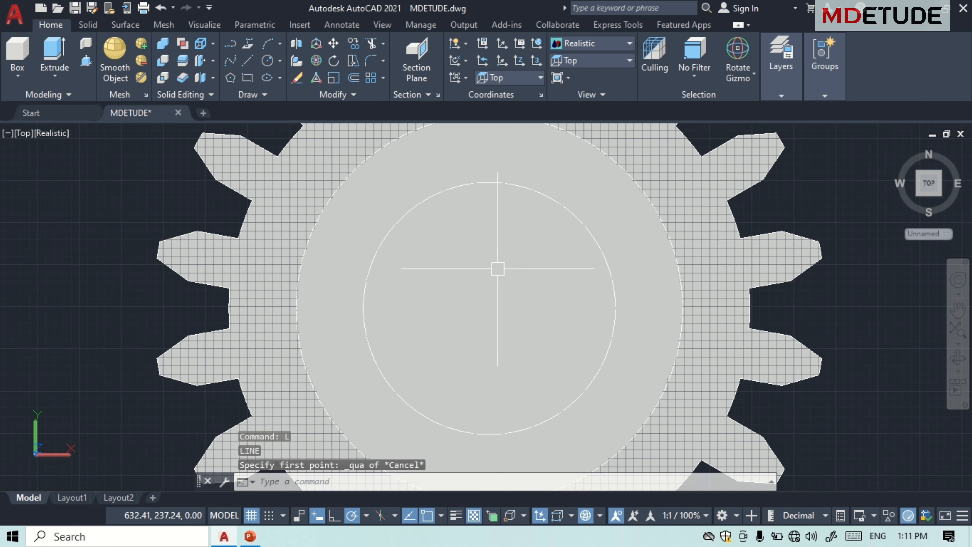
Draw a circle of diameter 15 in the empty area beside the gear
scroll(499, 269, "down", 3)
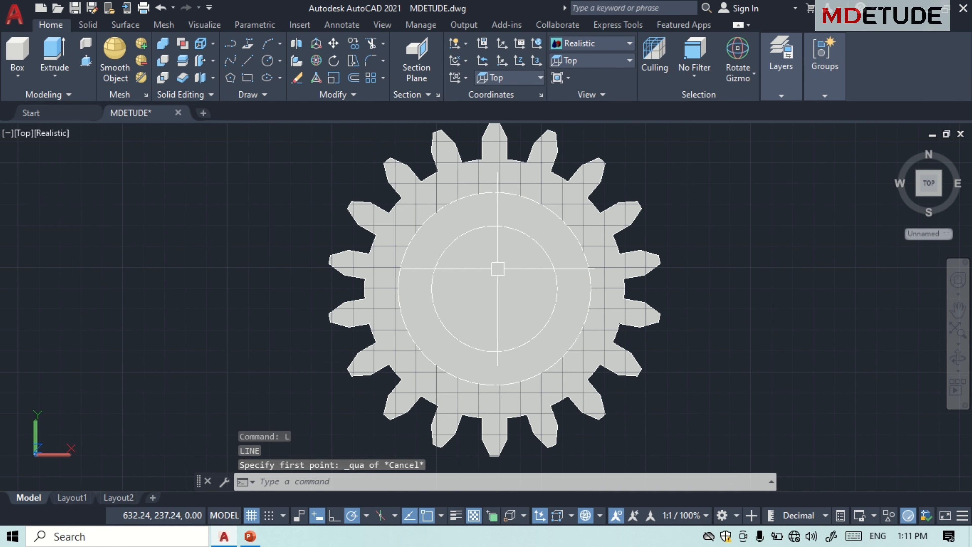
middle_click_drag(499, 270, 195, 283)
scroll(484, 278, "up", 2)
middle_click_drag(534, 279, 298, 278)
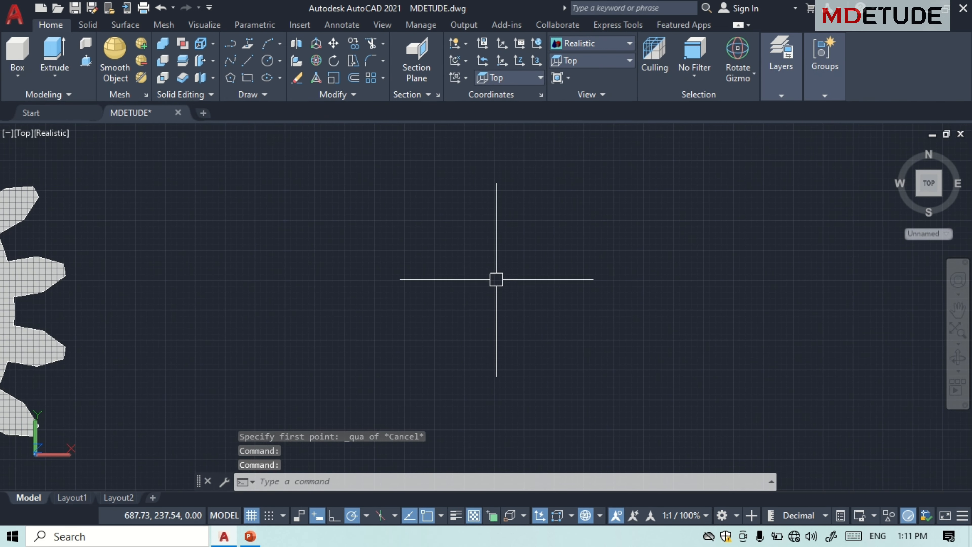
type("c")
key("Return")
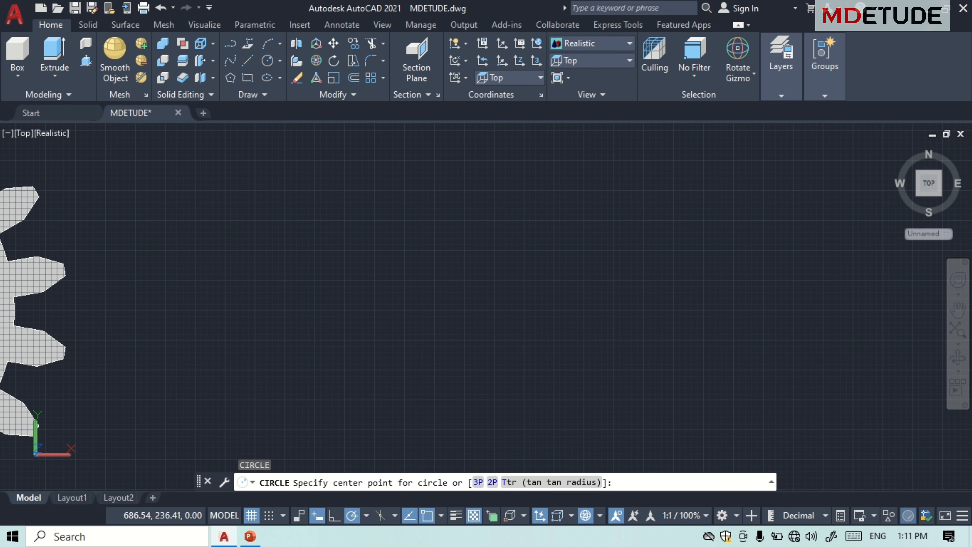
left_click(483, 293)
type("d")
key("Return")
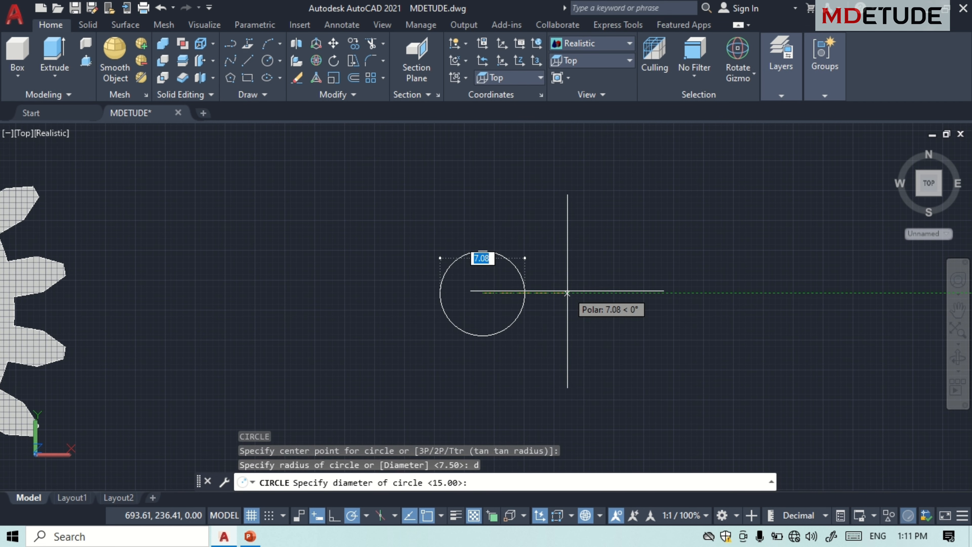
type("15")
key("Return")
Draw a vertical and a horizontal line through the new circle's centre, extending slightly past its edge
type("l")
key("Return")
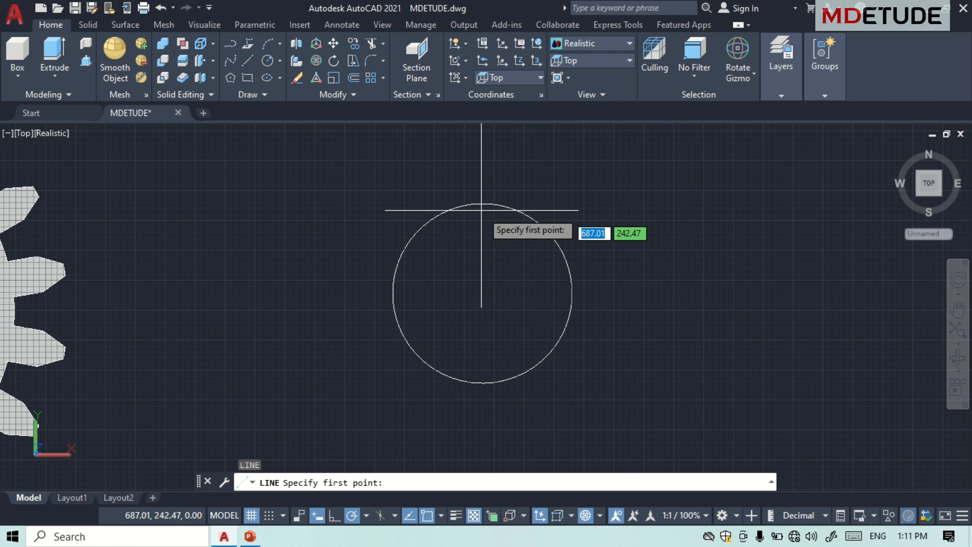
left_click(483, 178)
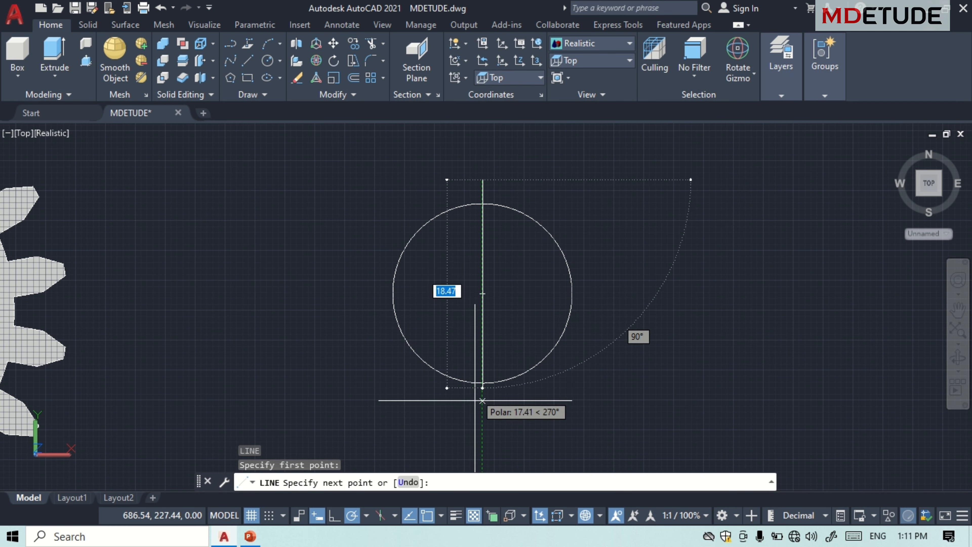
left_click(482, 420)
key("Return")
key("Return")
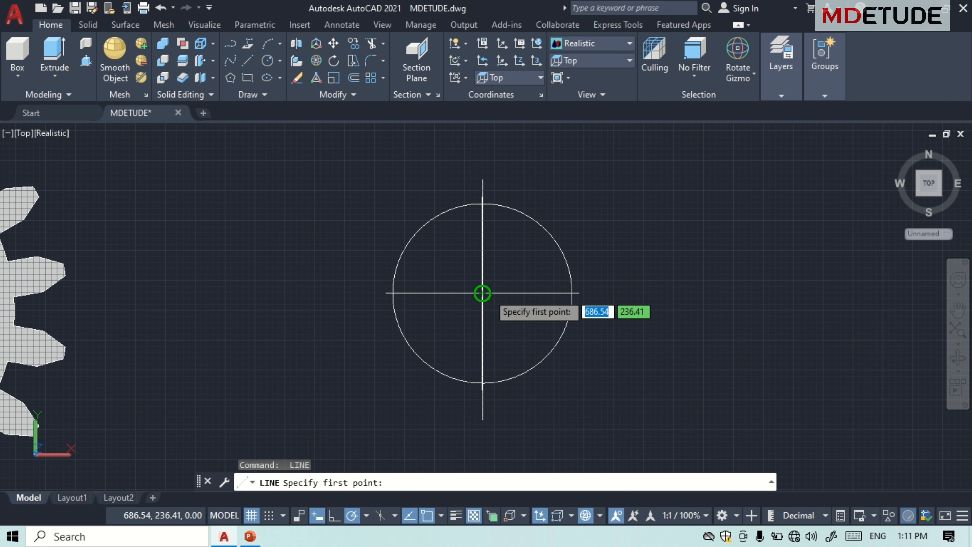
left_click(377, 294)
left_click(592, 294)
key("Escape")
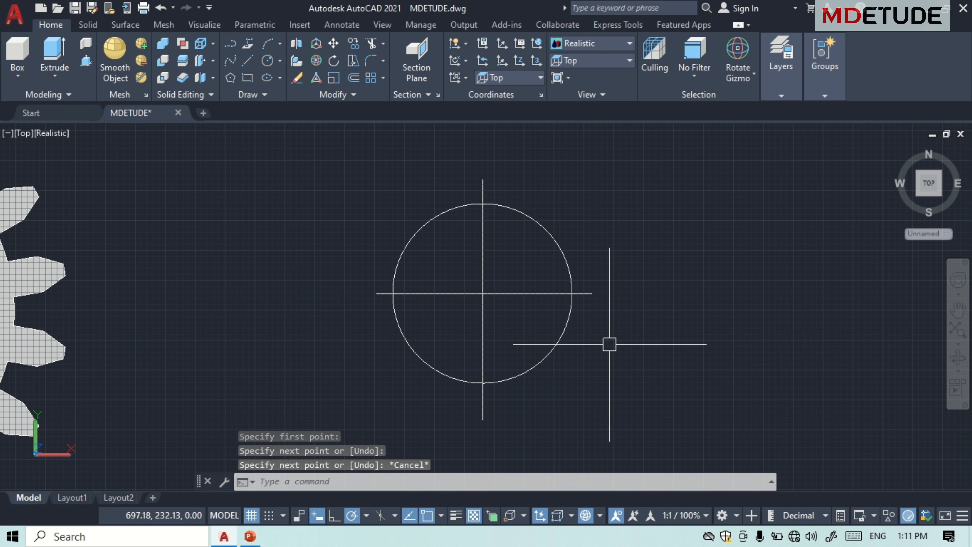
Offset the vertical and horizontal centre lines by 1 to both sides
type("o")
key("Return")
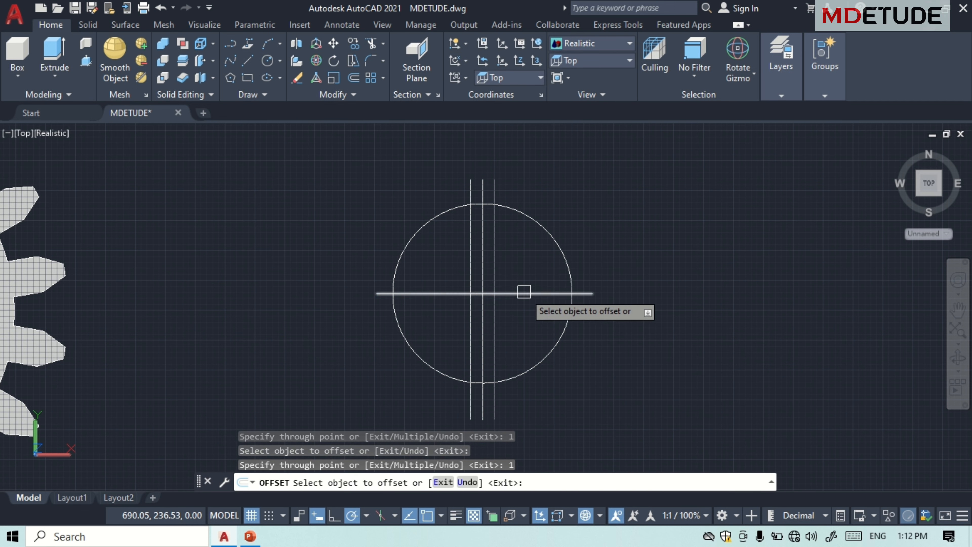
scroll(493, 230, "up", 2)
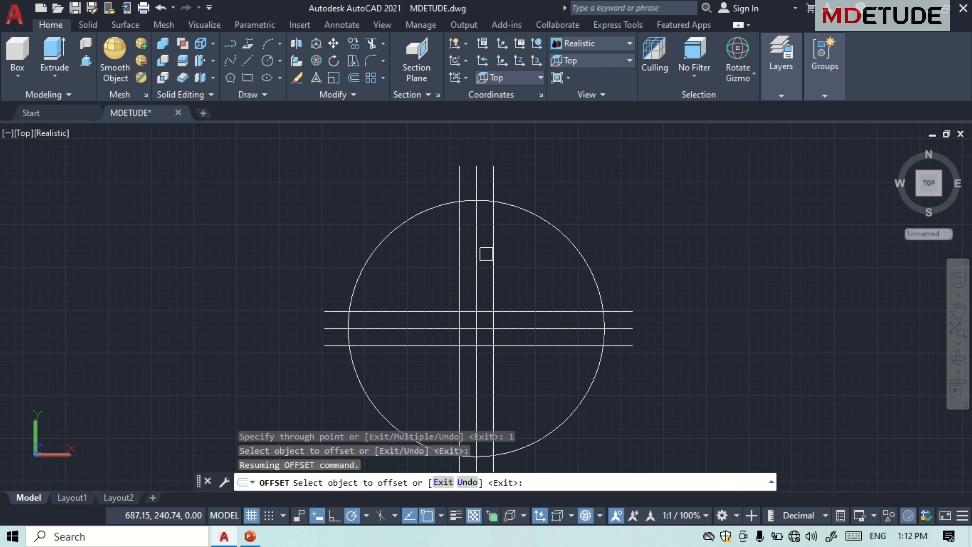
key("Return")
Draw the two left diagonal chords between the points where the outer offset lines meet the circle
left_click(459, 201)
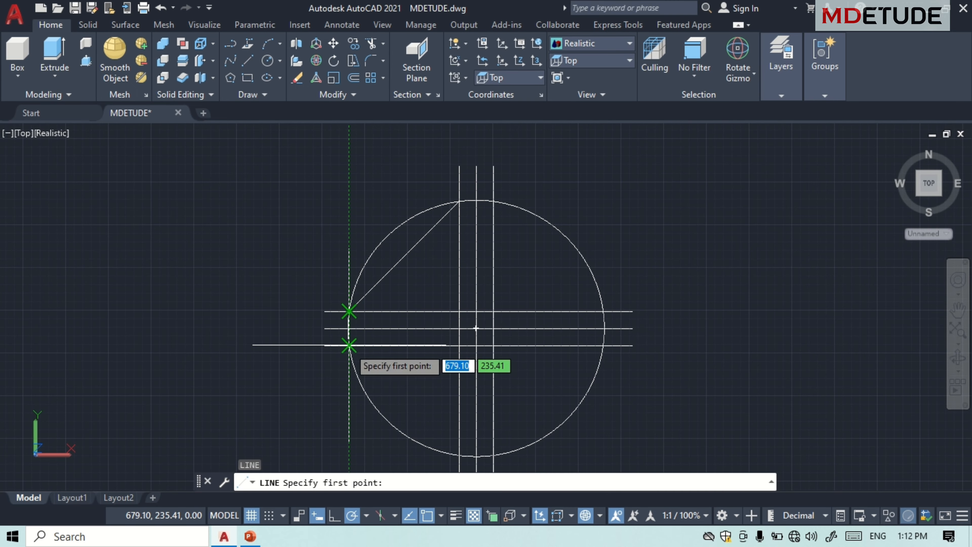
scroll(349, 345, "up", 3)
middle_click_drag(357, 348, 430, 295)
left_click(422, 294)
middle_click_drag(525, 367, 360, 226)
scroll(360, 226, "up", 1)
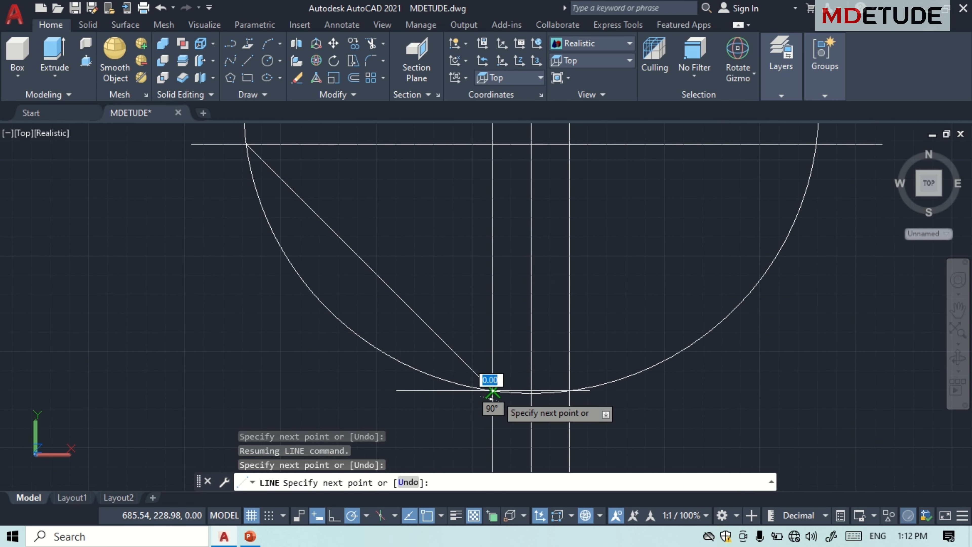
Draw the two right diagonal chords between the points where the outer offset lines meet the circle
scroll(493, 391, "down", 3)
middle_click_drag(493, 390, 440, 369)
scroll(615, 239, "down", 2)
middle_click_drag(615, 239, 461, 341)
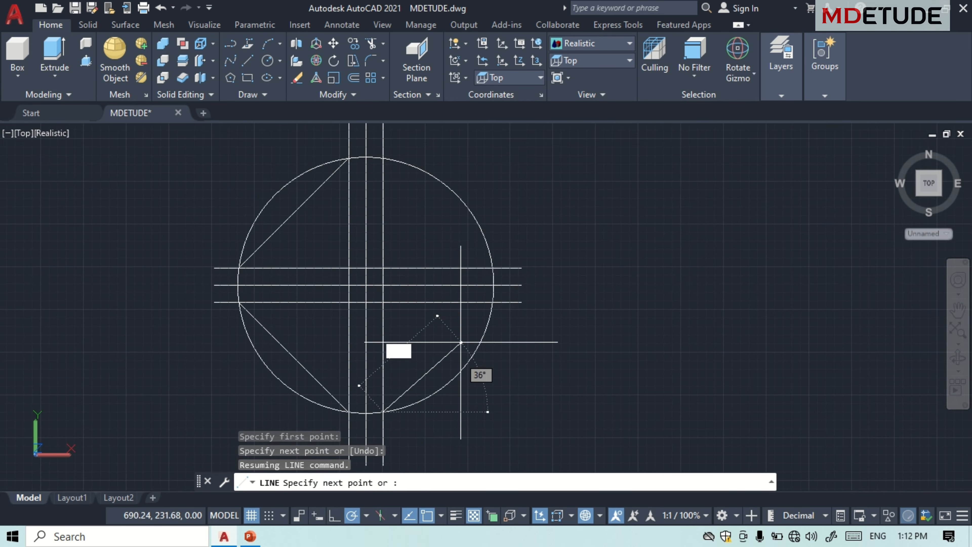
scroll(462, 342, "up", 3)
left_click(525, 191)
scroll(626, 347, "down", 3)
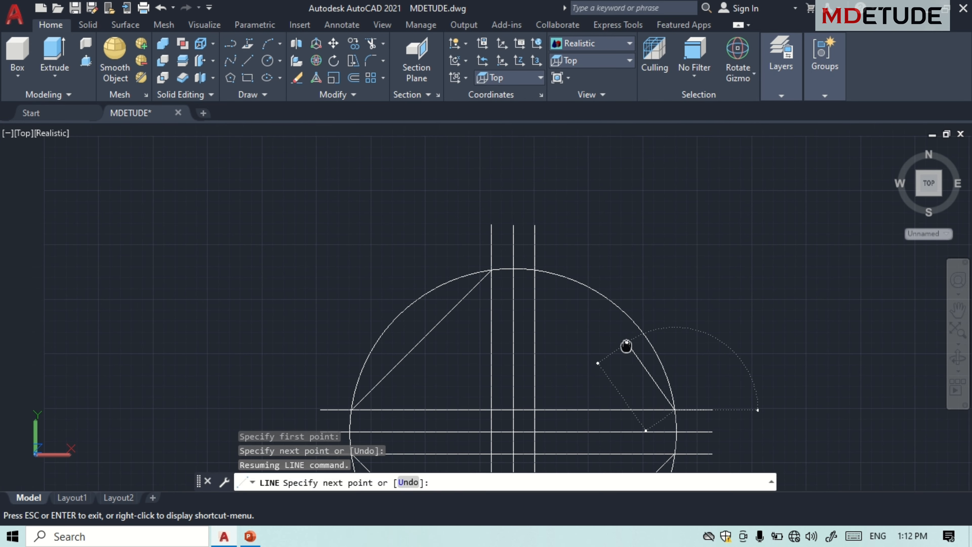
scroll(522, 255, "up", 3)
scroll(559, 310, "down", 5)
key("Return")
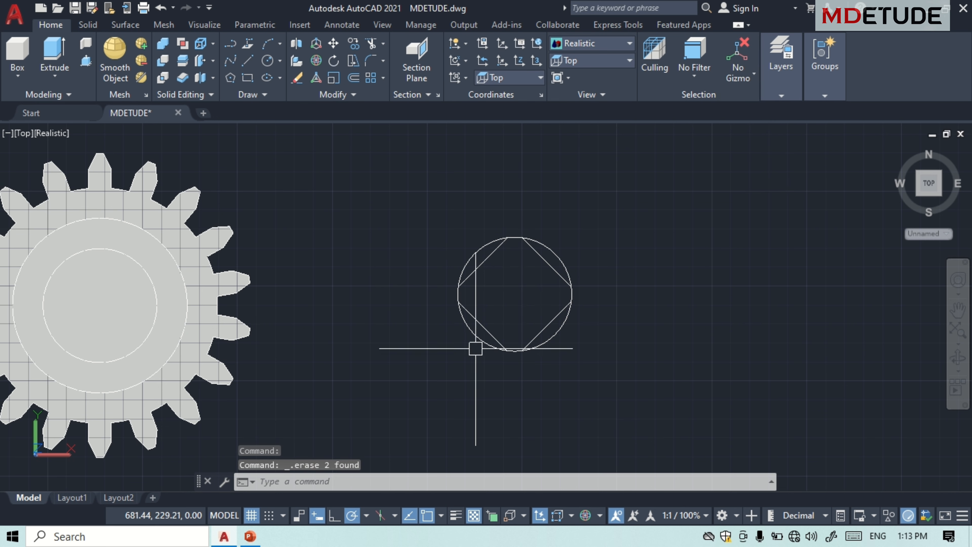
Trim the circle's arcs outside the four diagonal chords to form a square profile with rounded corners
scroll(502, 317, "up", 2)
scroll(522, 291, "down", 3)
middle_click_drag(525, 291, 518, 277)
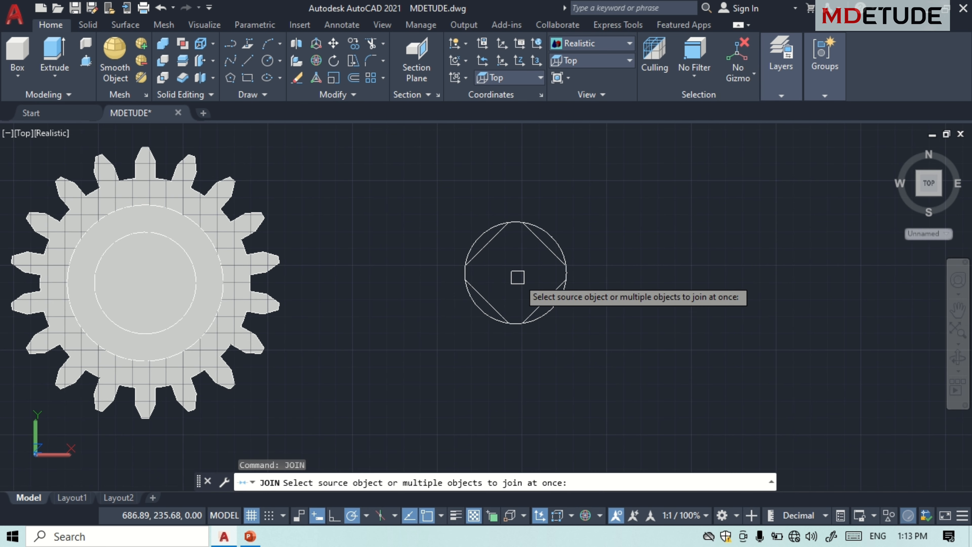
key("Return")
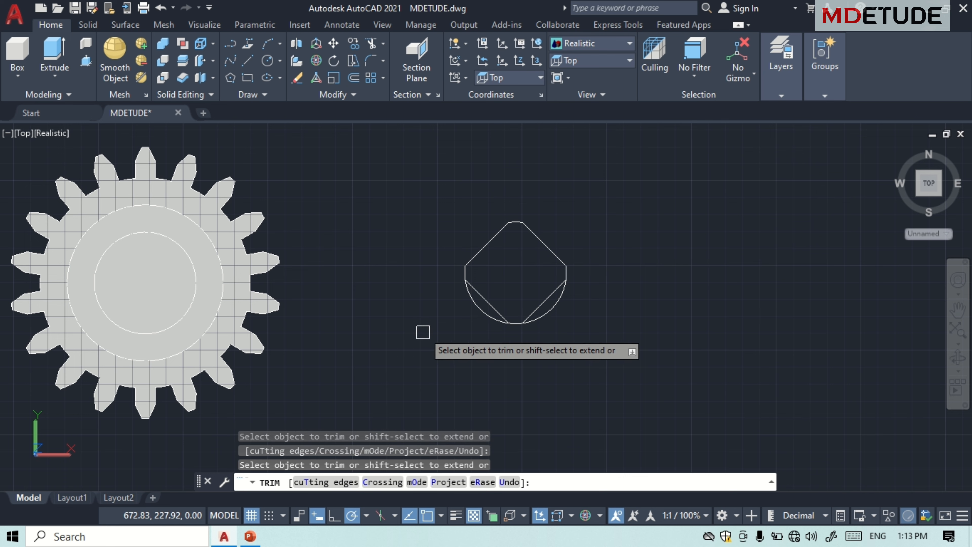
key("Escape")
scroll(533, 294, "up", 1)
scroll(533, 293, "down", 2)
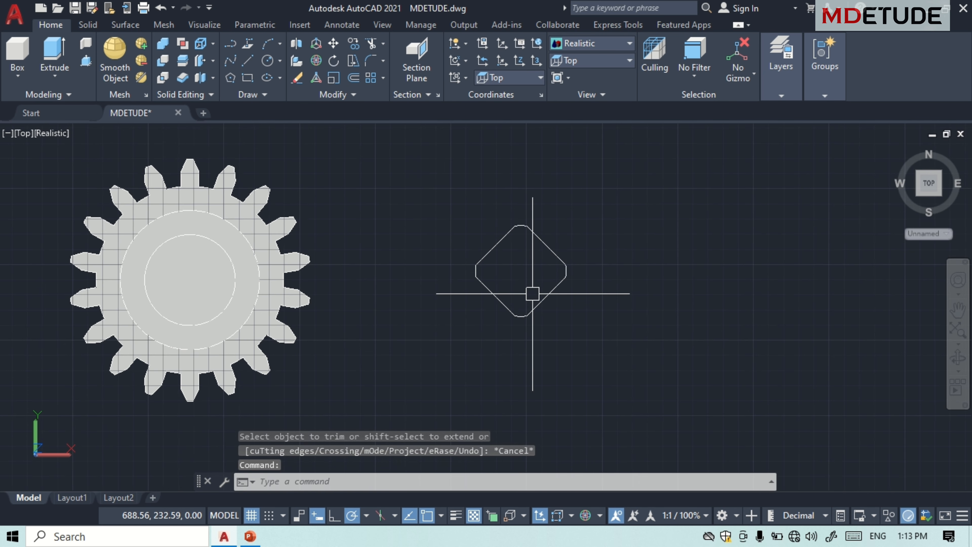
Switch to the SW Isometric view and extrude the square profile upward by 16 with Presspull
left_click(581, 164)
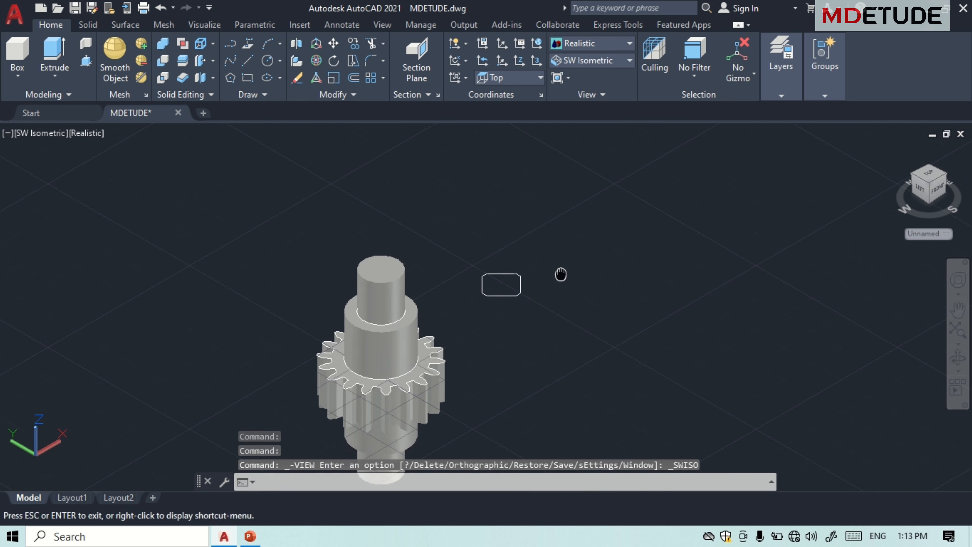
scroll(464, 298, "up", 5)
scroll(465, 313, "down", 2)
type("press")
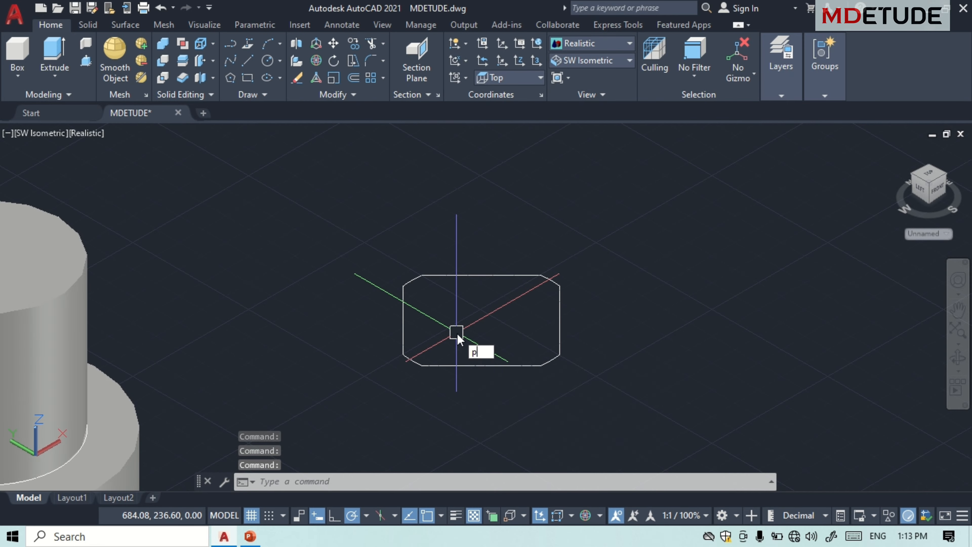
key("Return")
left_click(456, 306)
type("16")
key("Return")
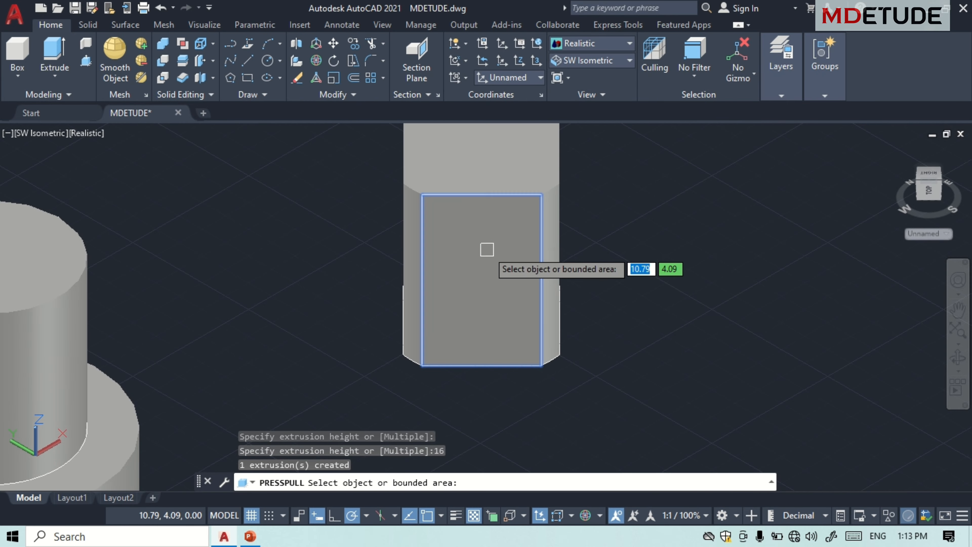
scroll(487, 250, "down", 2)
middle_click_drag(487, 251, 553, 276)
key("Return")
Move the square prism from the centre of its base to the centre of the upper shaft's top face
type("m")
key("Return")
left_click(541, 330)
key("Return")
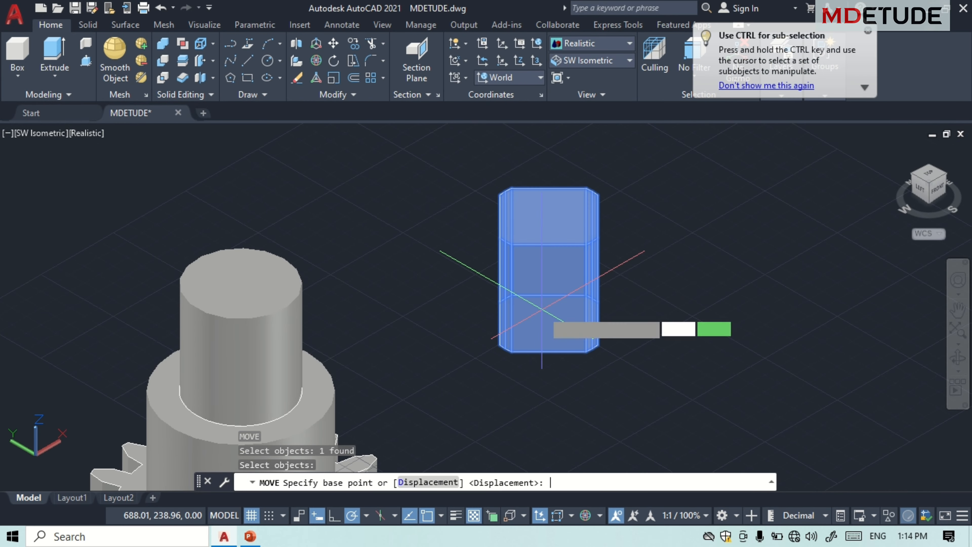
middle_click_drag(547, 328, 558, 292, "shift")
scroll(560, 374, "down", 5)
middle_click_drag(560, 383, 535, 305)
scroll(544, 293, "up", 6)
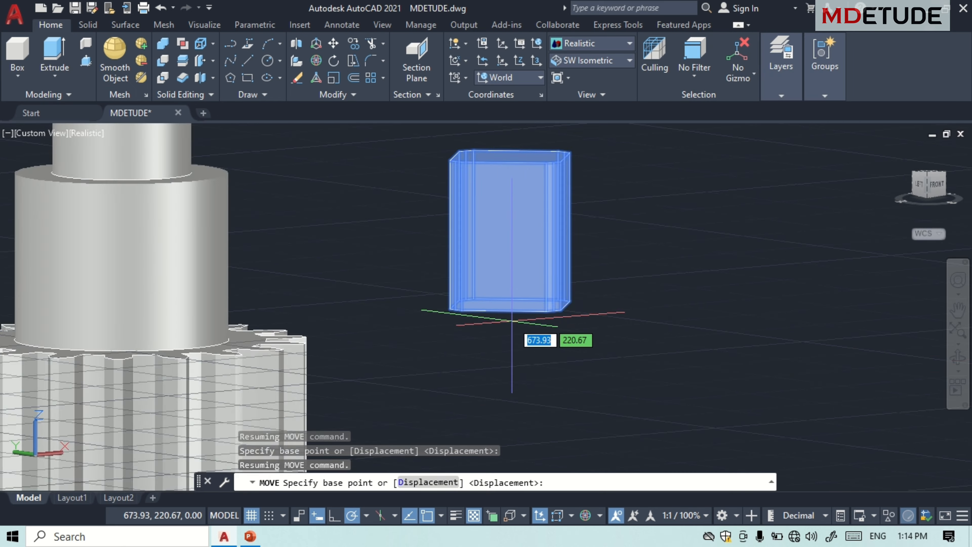
key("F8")
left_click(478, 274)
scroll(492, 279, "down", 4)
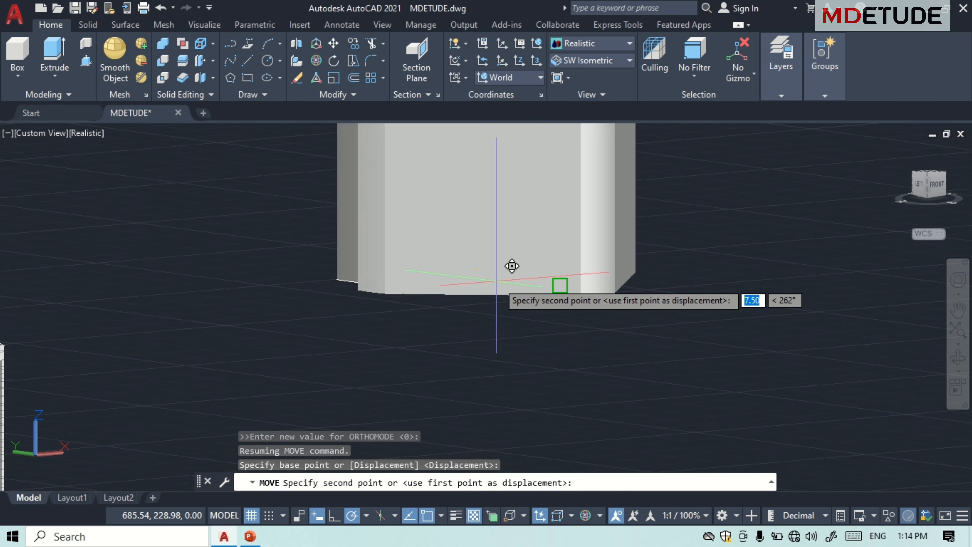
middle_click_drag(310, 291, 617, 375)
scroll(617, 376, "down", 4)
middle_click_drag(490, 278, 666, 430)
scroll(478, 276, "up", 3)
middle_click_drag(494, 261, 512, 301, "shift")
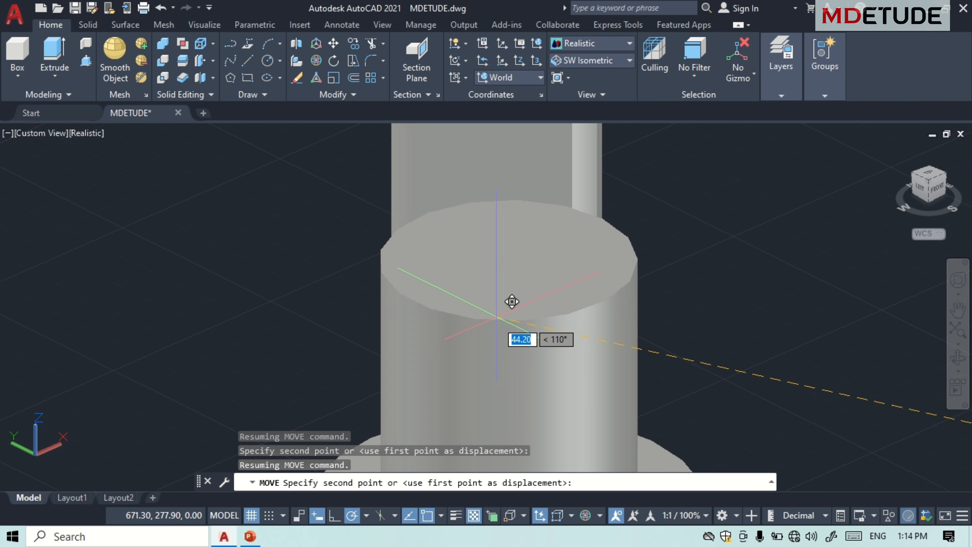
left_click(509, 254)
scroll(508, 259, "down", 4)
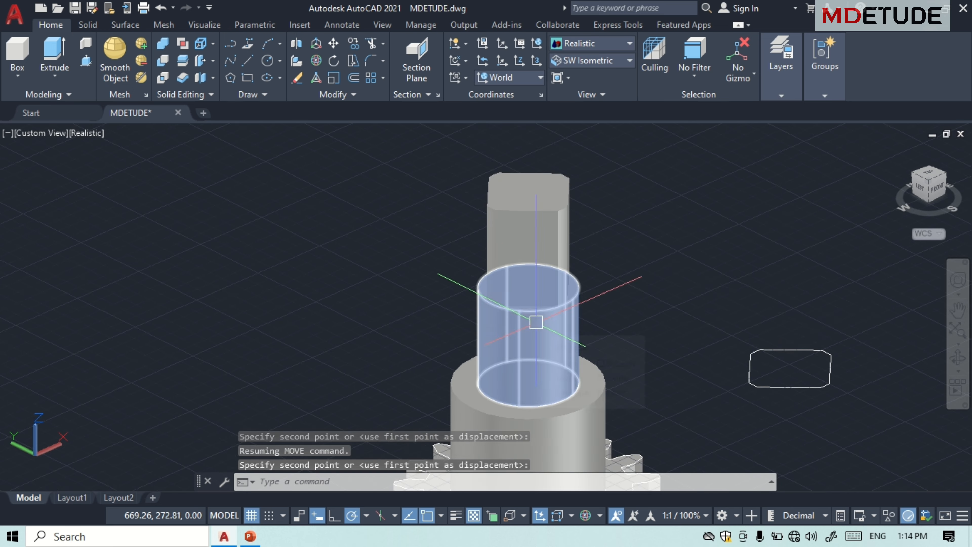
Delete the leftover square profile outline beside the gear
scroll(506, 355, "down", 1)
key("Delete")
scroll(638, 377, "down", 4)
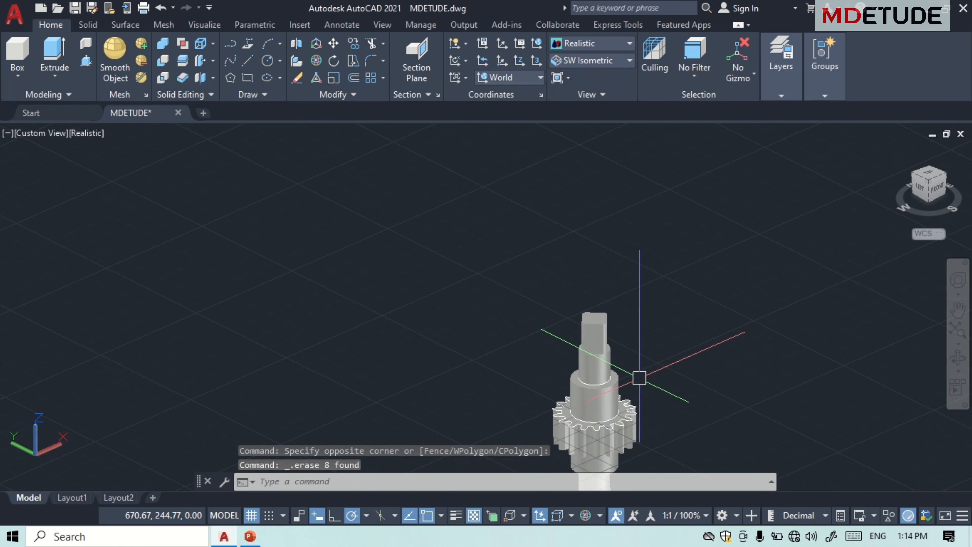
Union the gear, the stepped shaft sections and the square end into one solid
mouse_move(638, 378)
middle_mouse_down()
mouse_move(534, 289)
mouse_move(547, 265)
middle_mouse_up()
scroll(536, 291, "up", 3)
scroll(523, 272, "down", 2)
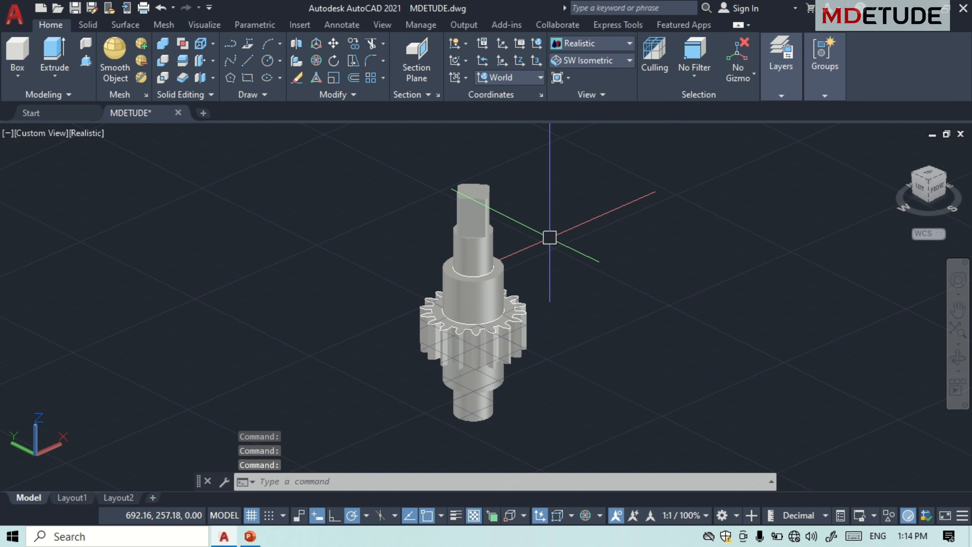
type("UNI")
key("Return")
left_click(473, 214)
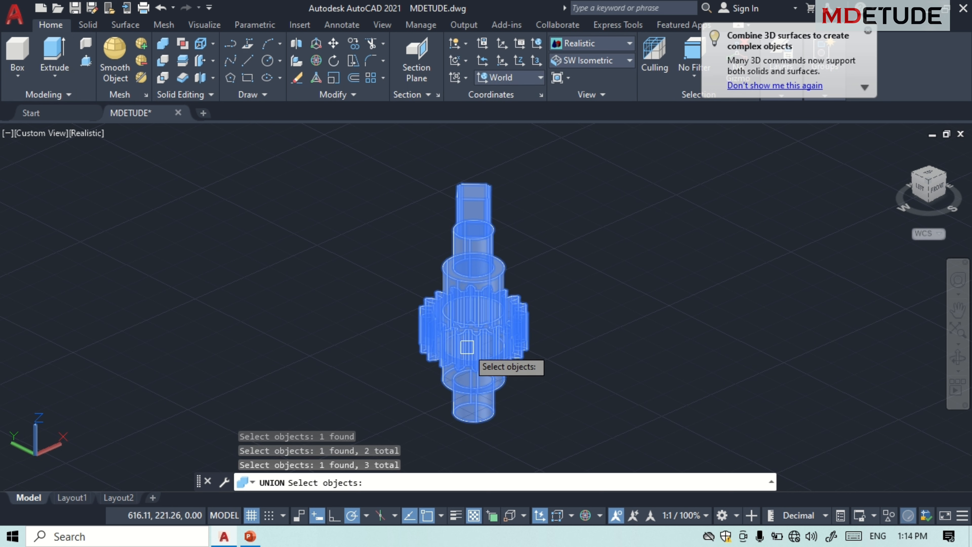
key("Return")
Move the united gear shaft sideways to an empty area, clear of the construction curves
type("m")
key("Return")
left_click(492, 397)
key("Return")
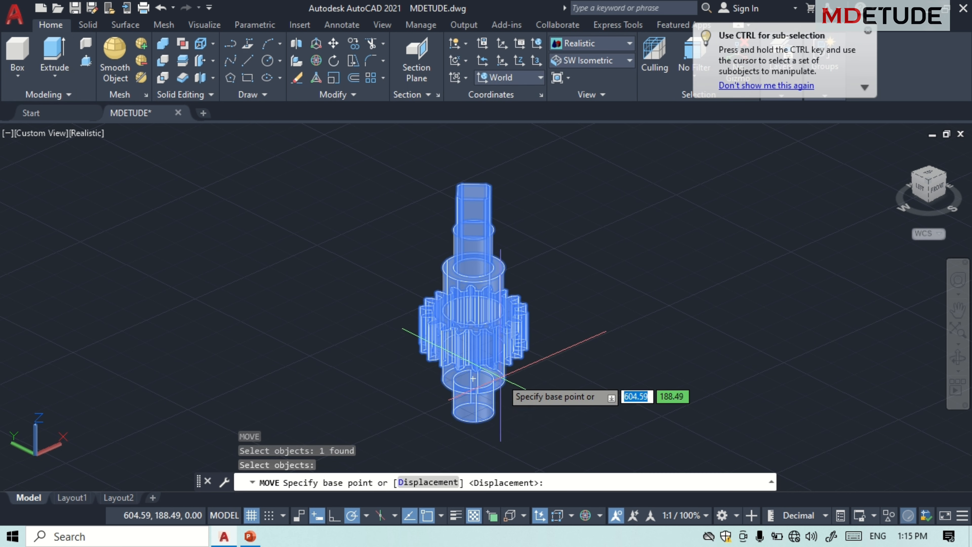
left_click(473, 381)
middle_click_drag(458, 368, 327, 367)
left_click(489, 371)
Select all leftover construction circles, tooth outline and line beside the gear shaft and delete them
left_click(381, 193)
left_click(172, 376)
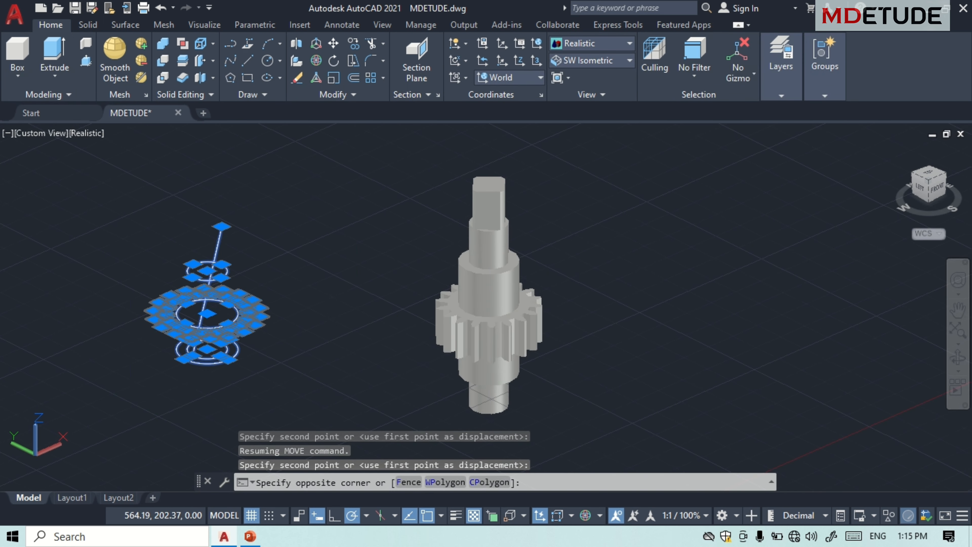
scroll(487, 319, "up", 5)
scroll(474, 302, "down", 5)
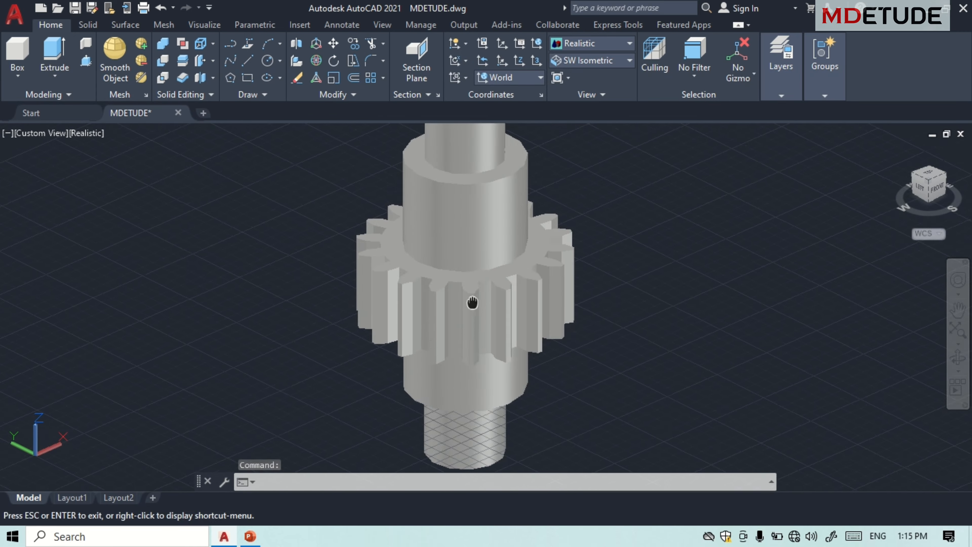
Chamfer the edges around the end face of the square shaft end with Chamfer Edge
left_click(88, 24)
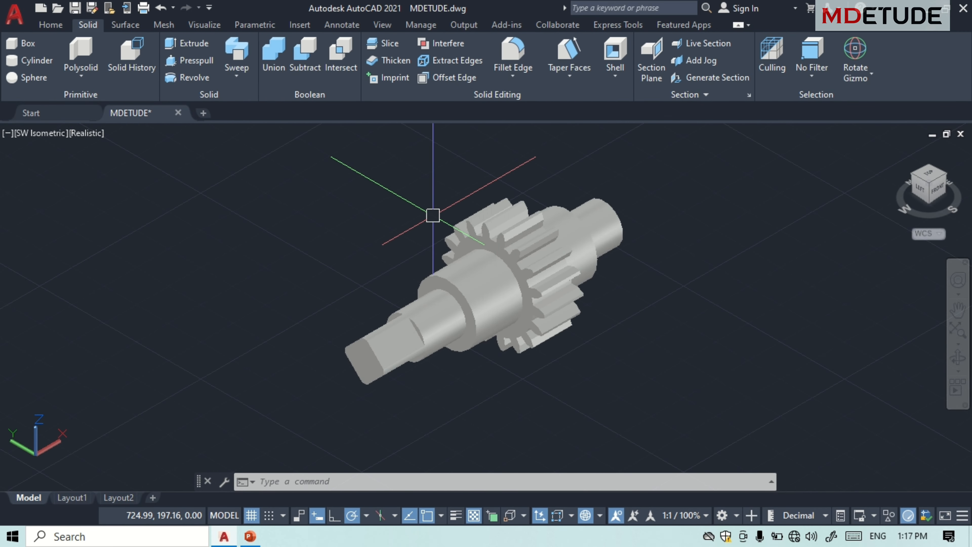
left_click(513, 75)
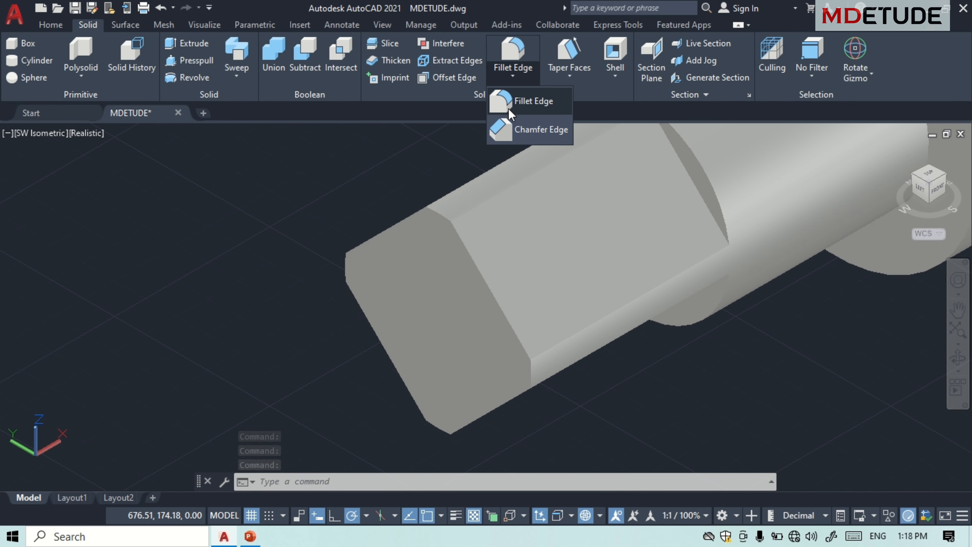
left_click(509, 129)
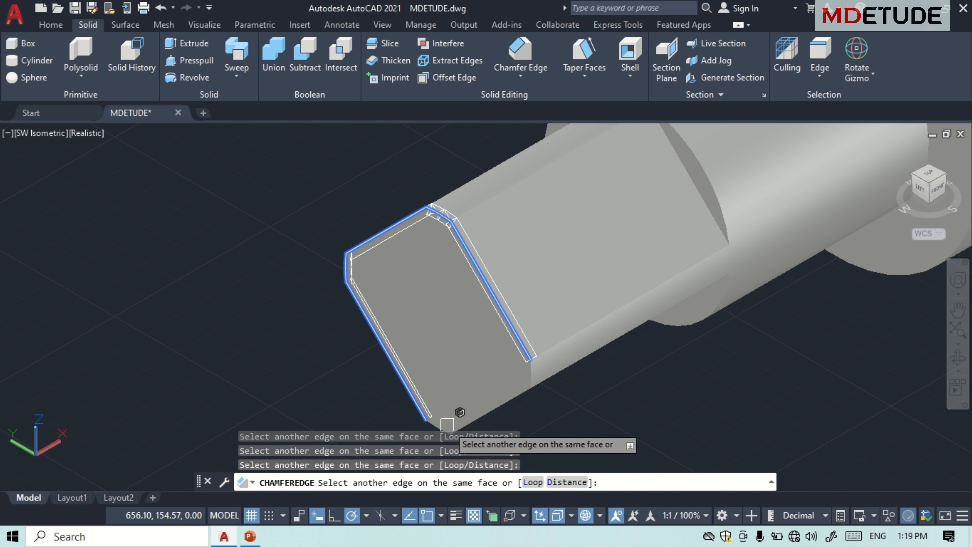
key("Return")
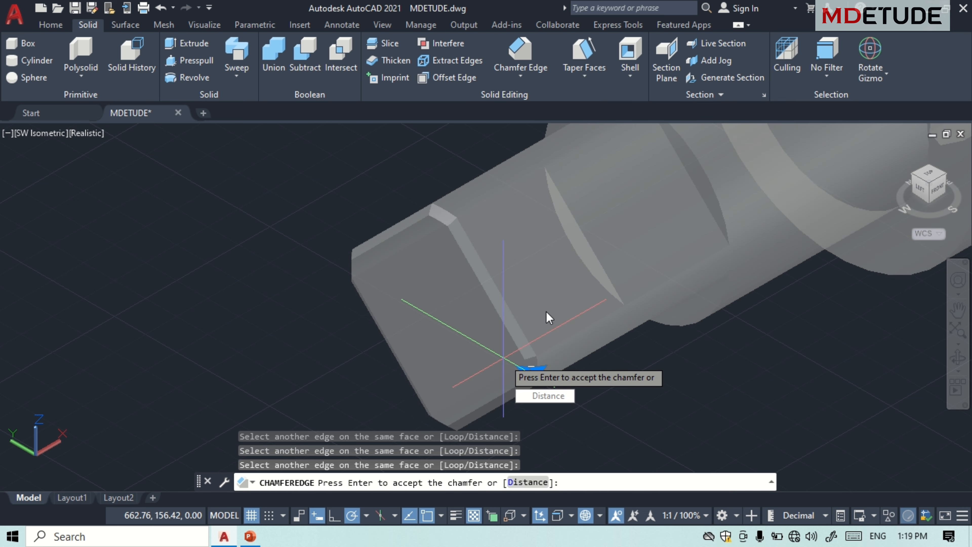
scroll(550, 317, "down", 5)
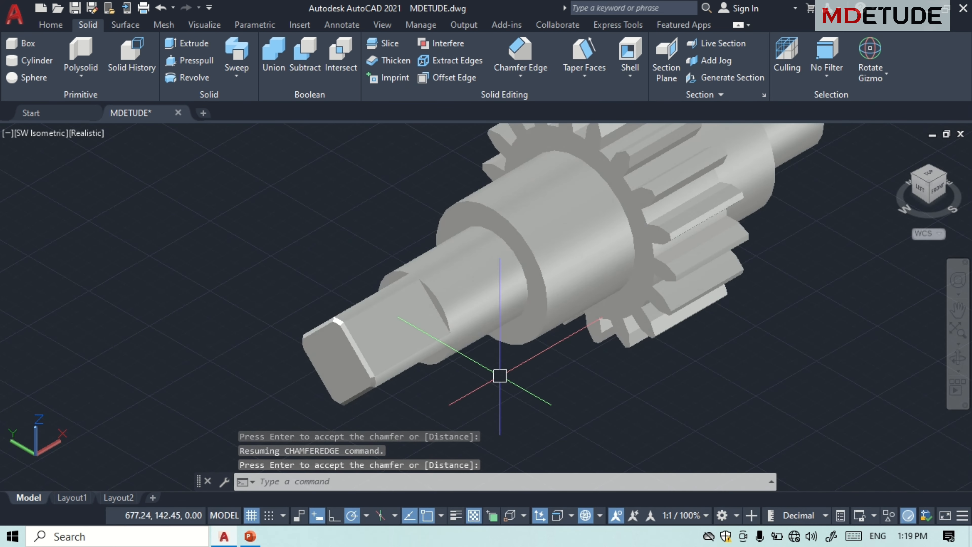
Examine the chamfered square end, the gear and the plain round end of the shaft
scroll(377, 403, "up", 5)
middle_click_drag(446, 333, 505, 364)
scroll(586, 373, "down", 5)
scroll(505, 363, "down", 2)
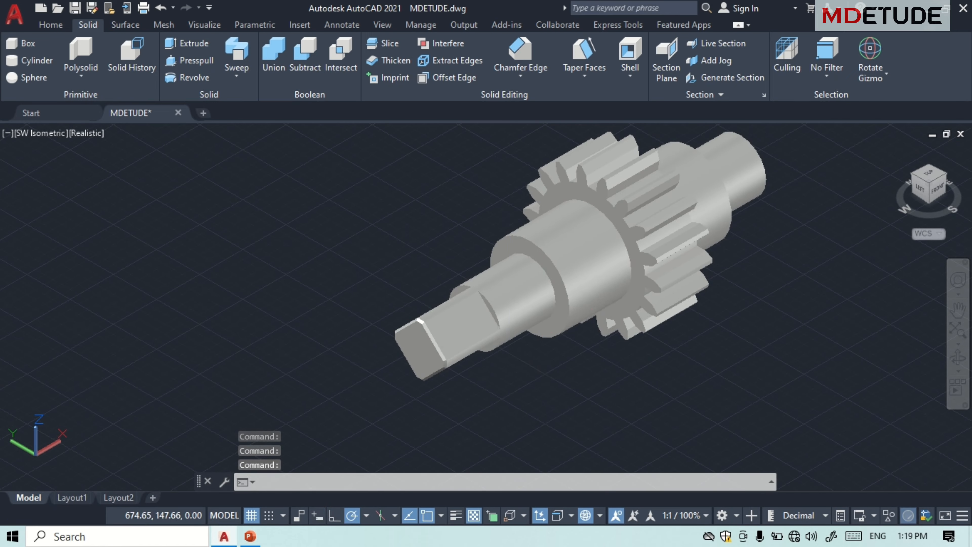
middle_click_drag(621, 319, 520, 356)
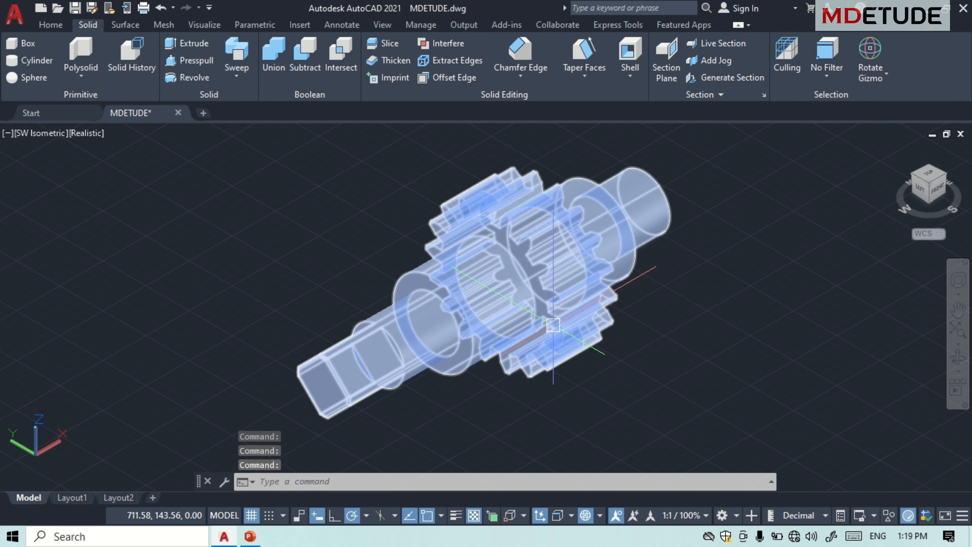
middle_click_drag(637, 299, 491, 258, "shift")
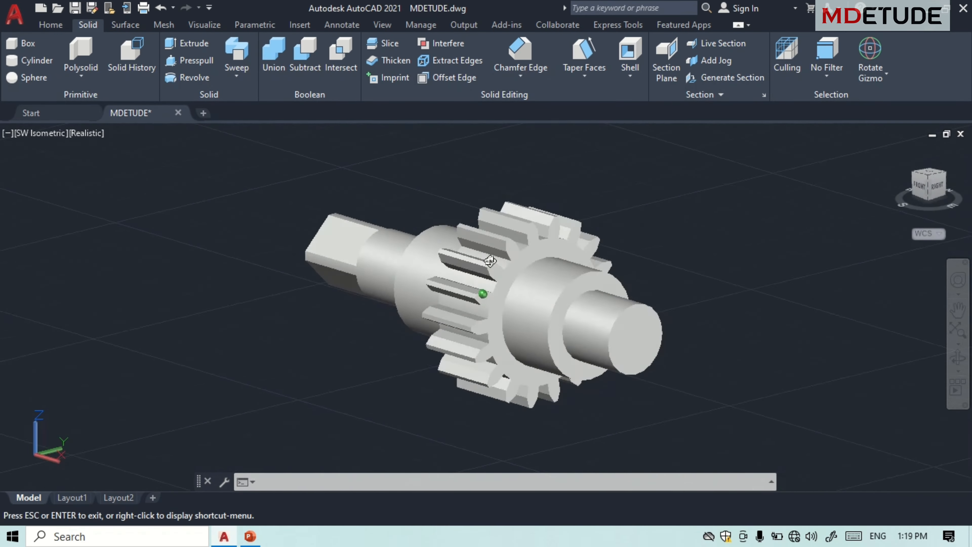
scroll(592, 321, "up", 4)
left_click(520, 56)
scroll(556, 299, "up", 2)
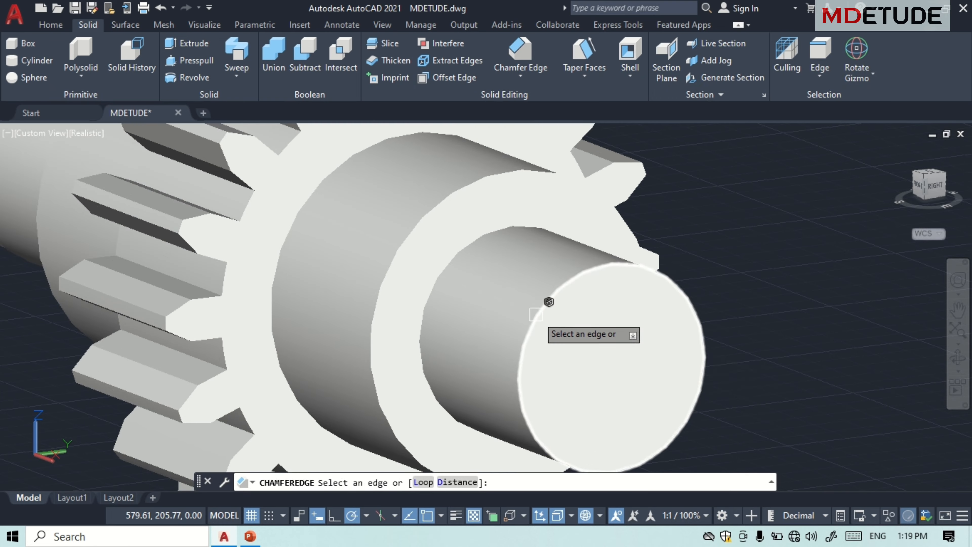
left_click(582, 379)
scroll(613, 345, "down", 6)
key("Escape")
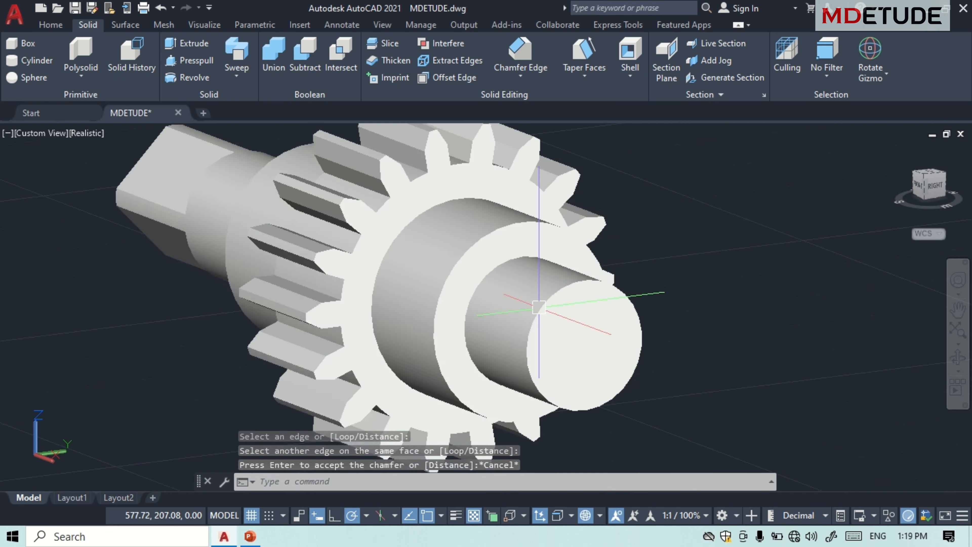
Chamfer the circular edge at the end face of the round shaft end
key("Return")
key("Return")
scroll(605, 312, "up", 6)
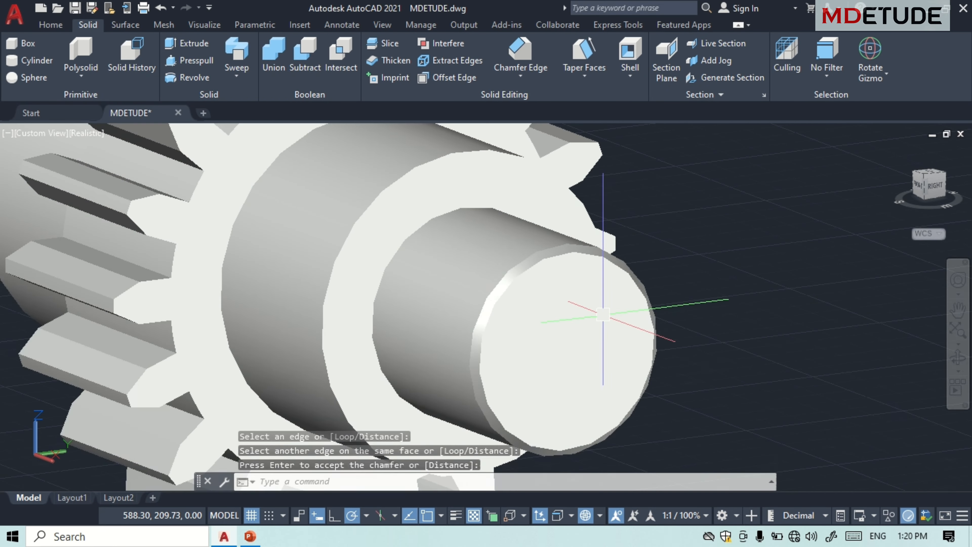
Chamfer the tip edge of a bottom tooth by 0.50 on the gear face towards the round shaft end
scroll(609, 284, "down", 6)
middle_click_drag(598, 265, 553, 265, "shift")
scroll(555, 268, "up", 1)
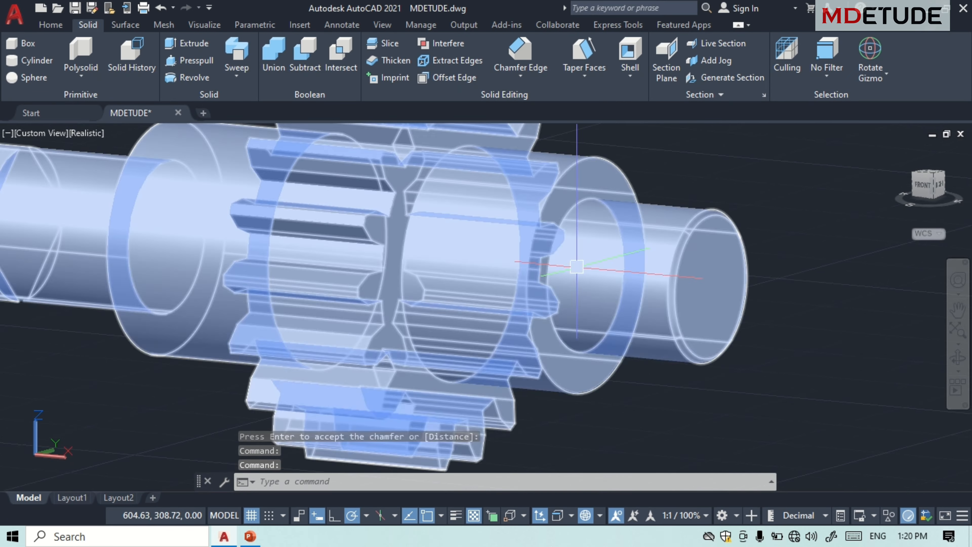
scroll(574, 270, "down", 4)
middle_click_drag(495, 273, 494, 273)
scroll(537, 296, "up", 4)
middle_click_drag(537, 296, 500, 258)
scroll(509, 258, "down", 2)
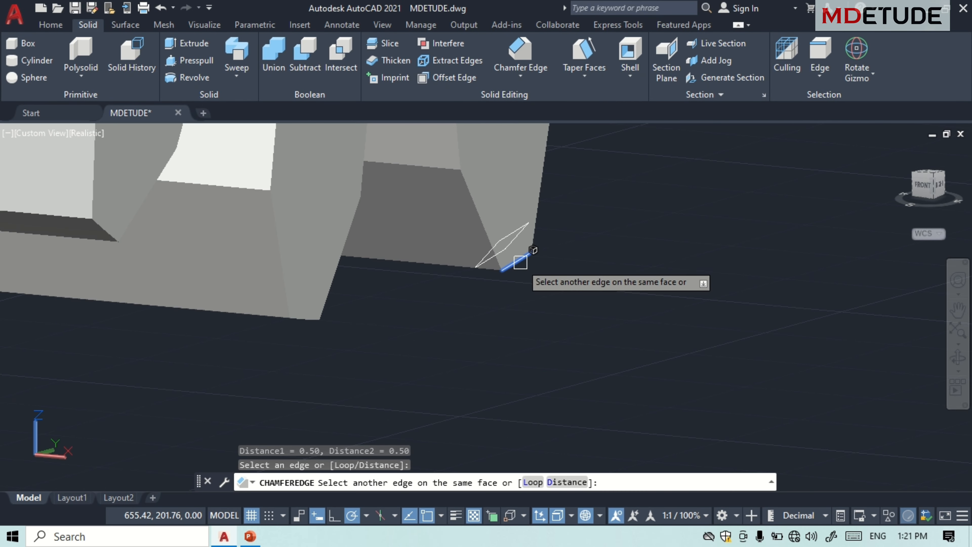
key("Return")
key("Return")
Chamfer the tip edges of the neighbouring lower teeth by 0.50 on the same gear face
scroll(479, 265, "down", 2)
key("Return")
key("Return")
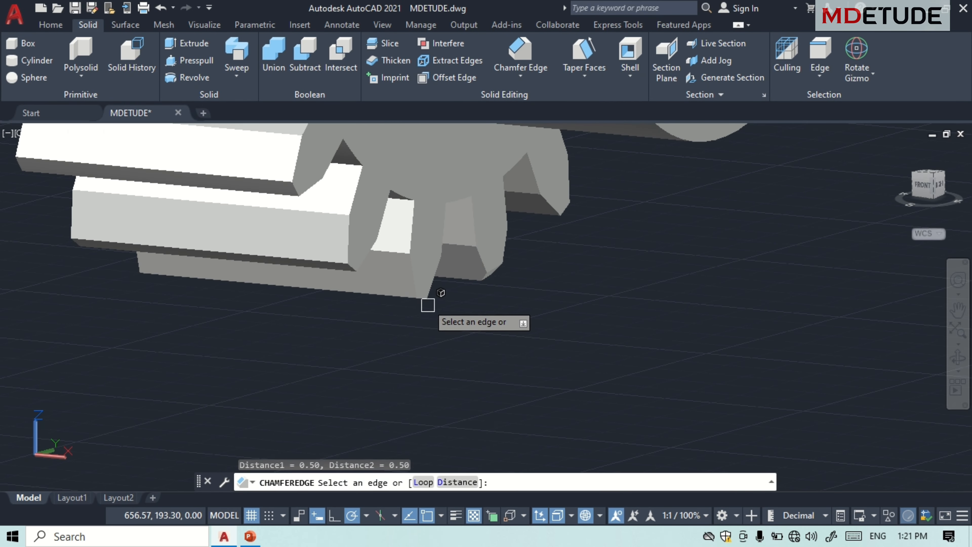
left_click(441, 293)
scroll(460, 304, "up", 2)
scroll(459, 304, "up", 3)
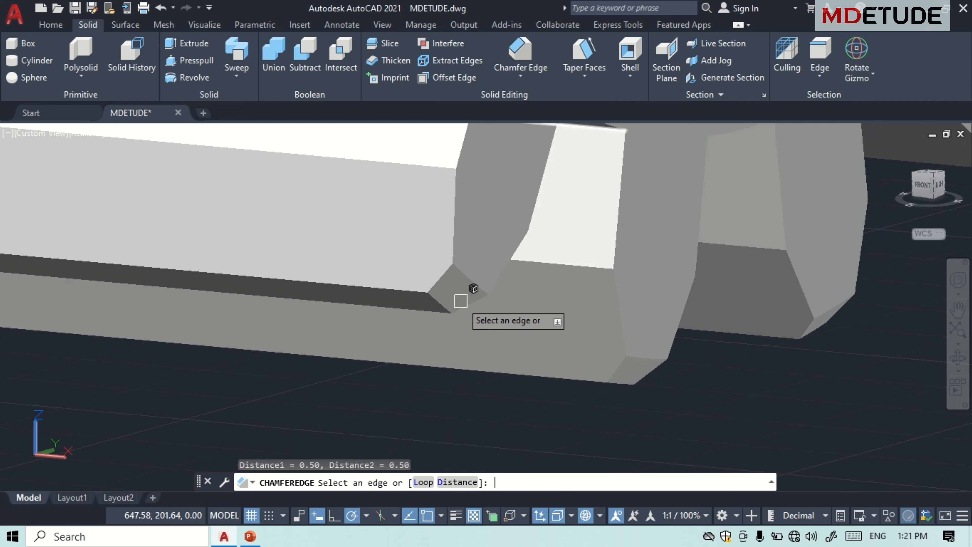
Chamfer the tip edges of the front teeth by 0.50, working upward around the same gear face
scroll(460, 300, "down", 3)
scroll(474, 304, "up", 3)
left_click(473, 305)
scroll(473, 304, "down", 3)
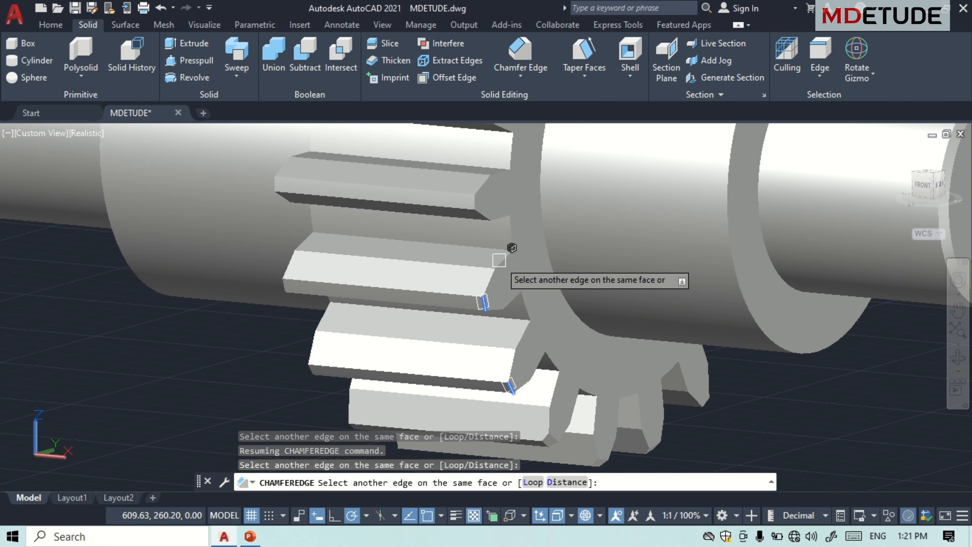
scroll(501, 258, "up", 3)
scroll(521, 181, "up", 3)
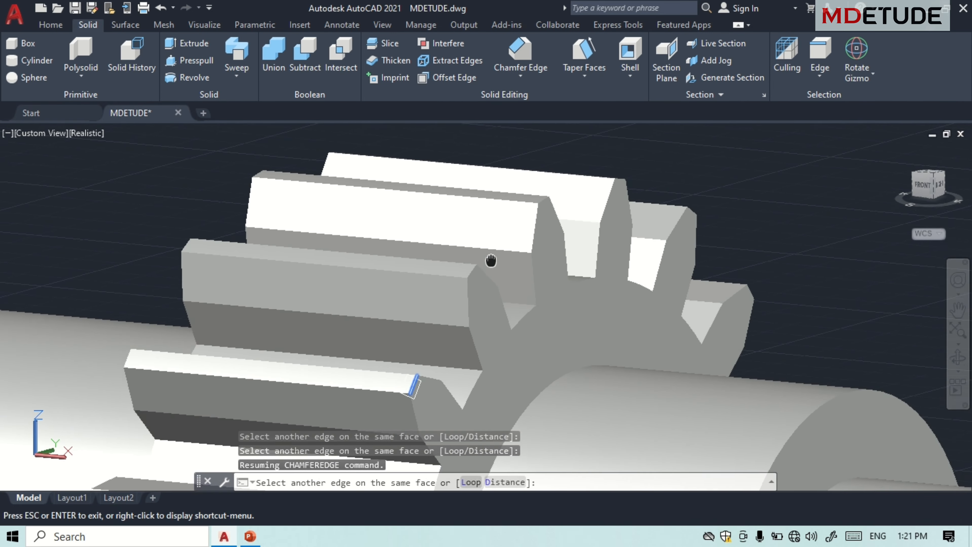
key("Return")
key("Return")
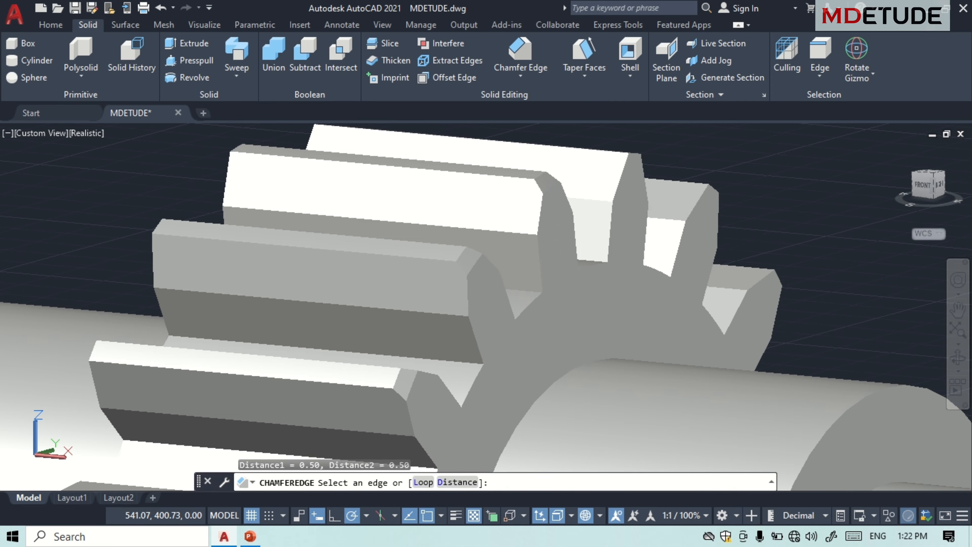
Chamfer the tip edges of the three topmost unchamfered teeth by 0.50 on the round-end gear face
scroll(494, 147, "up", 3)
scroll(575, 275, "down", 5)
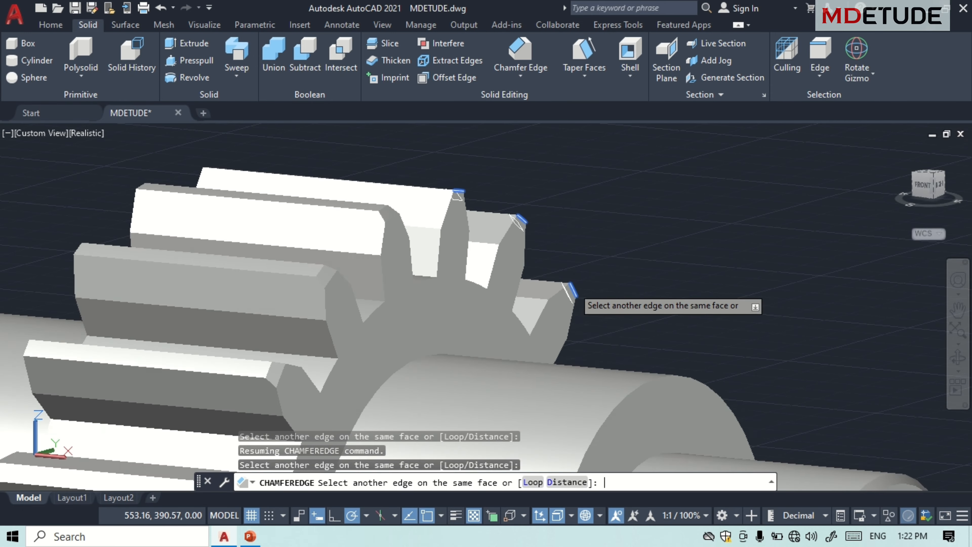
key("Return")
key("Return")
Chamfer the tip edges of the remaining rear teeth by 0.50 on the round-end gear face
scroll(530, 267, "down", 4)
middle_click_drag(530, 266, 506, 259, "shift")
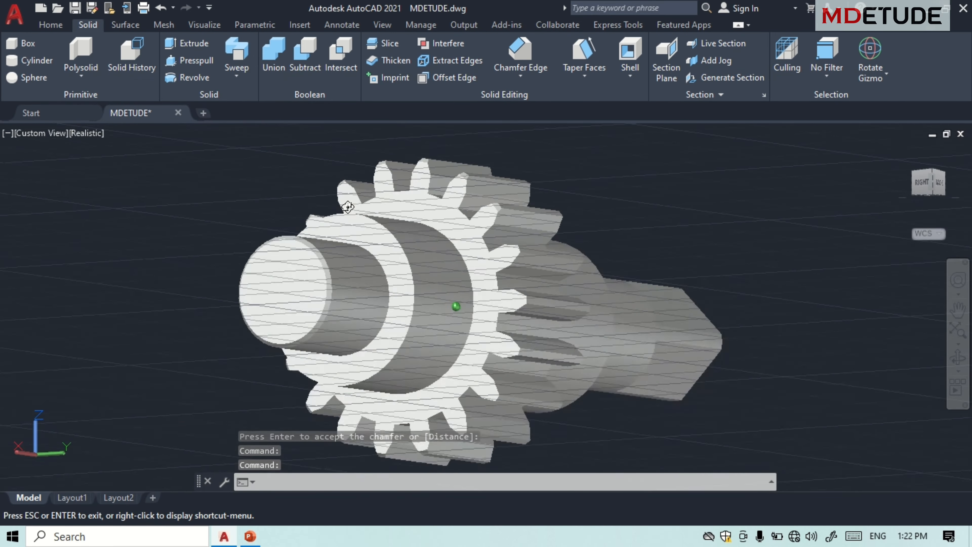
middle_click_drag(348, 207, 515, 231, "shift")
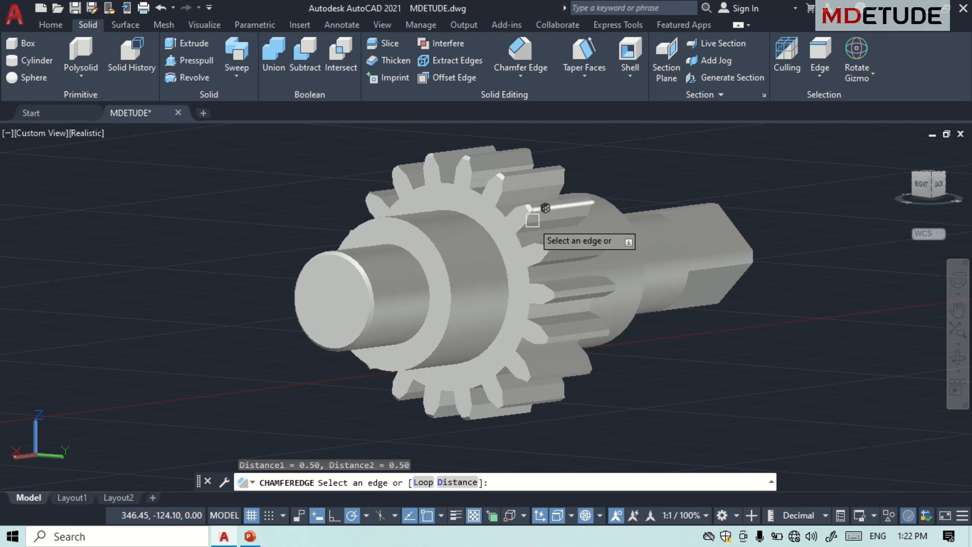
scroll(533, 220, "up", 5)
left_click(568, 232)
scroll(516, 228, "up", 5)
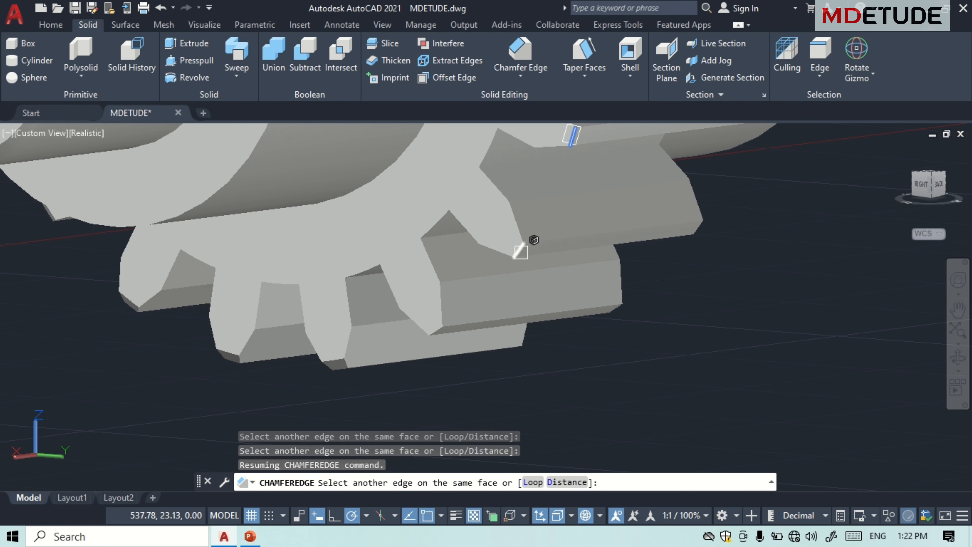
middle_click_drag(345, 407, 415, 365)
key("Return")
key("Return")
Chamfer the tip edges of the upper teeth on the gear face towards the square shaft end
scroll(445, 248, "up", 3)
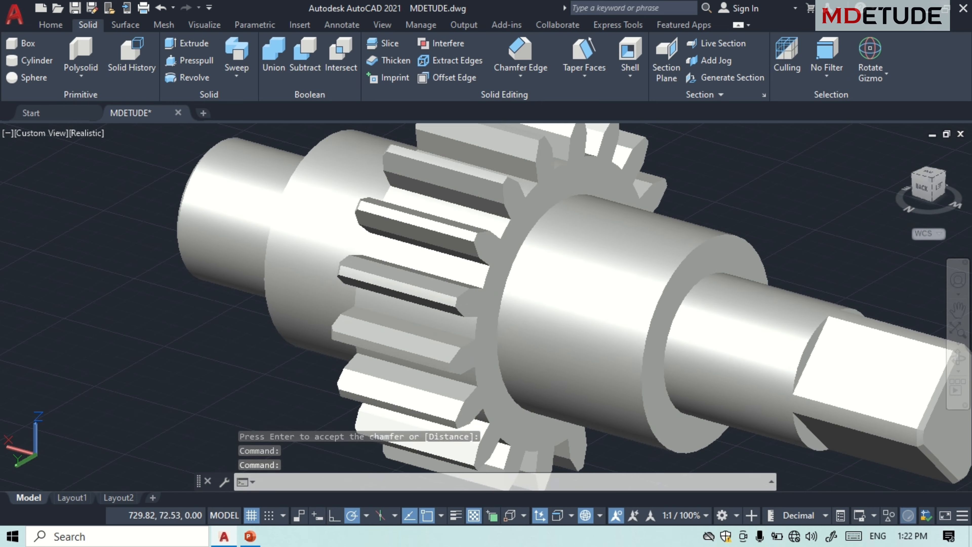
key("Return")
scroll(445, 248, "up", 3)
middle_click_drag(568, 153, 467, 344, "shift")
left_click(523, 211)
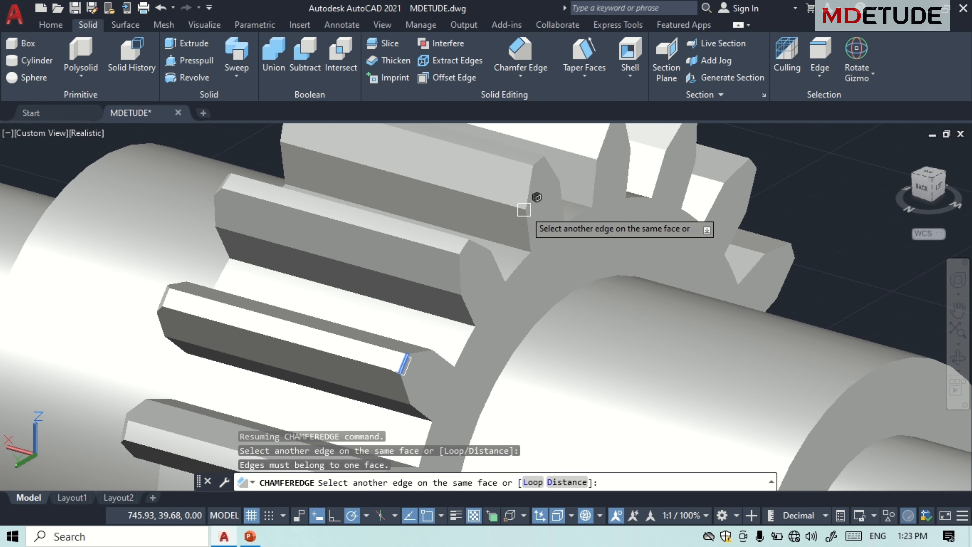
scroll(523, 211, "up", 4)
left_click(488, 258)
scroll(489, 258, "down", 5)
scroll(565, 224, "up", 2)
middle_click_drag(565, 225, 473, 266)
scroll(473, 265, "up", 4)
left_click(474, 265)
scroll(473, 265, "down", 3)
scroll(569, 262, "up", 4)
middle_click_drag(568, 262, 524, 346)
left_click(525, 267)
key("Return")
key("Return")
Chamfer the tip edges of the lower teeth on the gear face towards the square shaft end
key("Return")
scroll(526, 271, "down", 4)
scroll(455, 379, "up", 4)
middle_click_drag(456, 379, 449, 315)
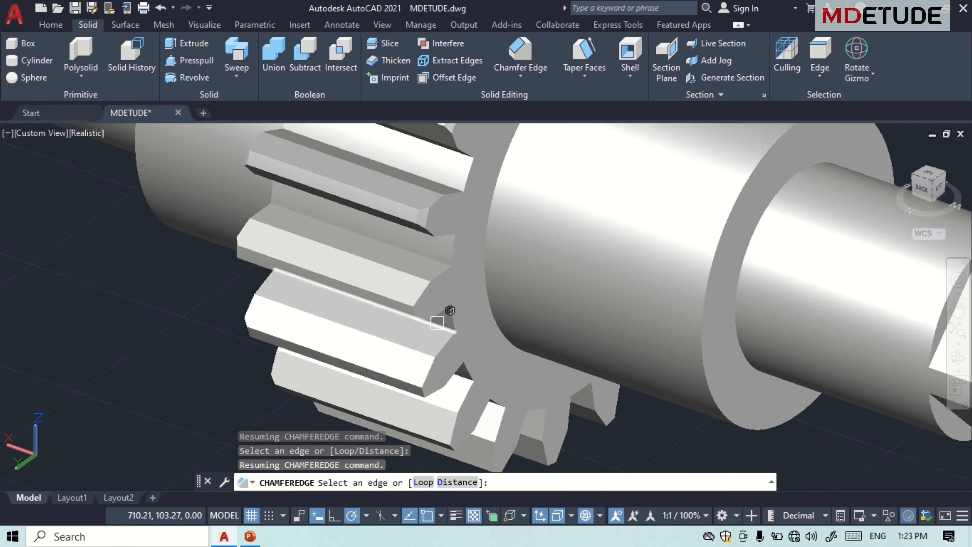
scroll(477, 418, "up", 3)
middle_click_drag(566, 398, 577, 363)
middle_click_drag(491, 215, 534, 369)
middle_click_drag(507, 306, 510, 371)
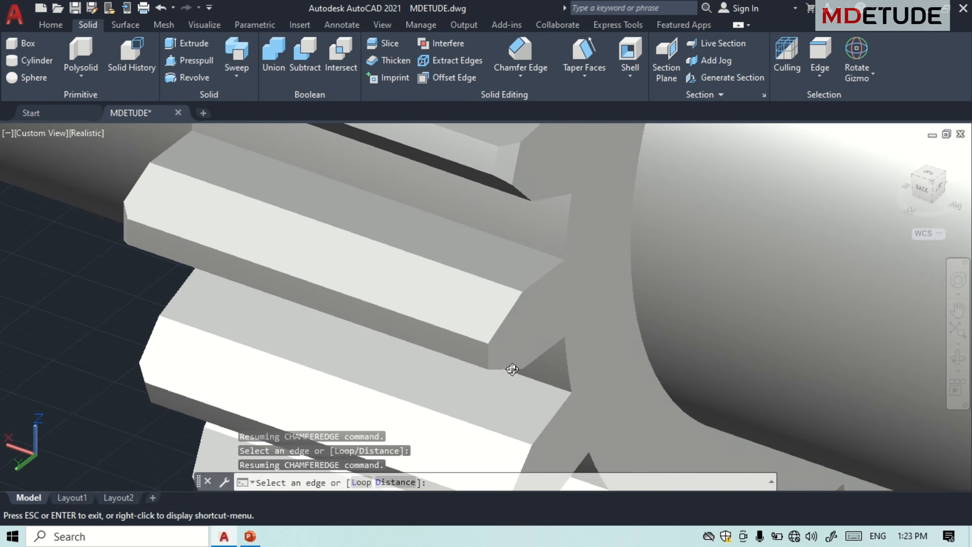
middle_click_drag(440, 303, 508, 361)
scroll(536, 391, "up", 4)
middle_click_drag(586, 456, 497, 331)
left_click(485, 322)
scroll(501, 324, "down", 3)
scroll(482, 345, "up", 2)
middle_click_drag(549, 466, 425, 205)
left_click(459, 333)
middle_click_drag(608, 413, 436, 313)
left_click(497, 359)
middle_click_drag(667, 333, 483, 363)
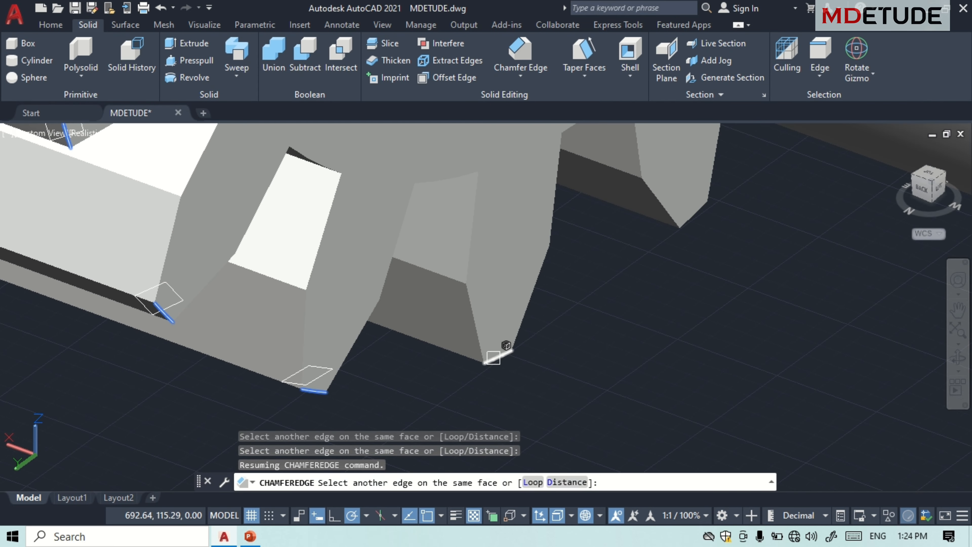
left_click(698, 212)
middle_click_drag(697, 212, 460, 203)
key("Return")
key("Return")
Fillet the circular edge where the round-end shaft section meets the gear face with a radius of 3
scroll(549, 307, "down", 4)
scroll(550, 283, "down", 4)
scroll(684, 358, "up", 4)
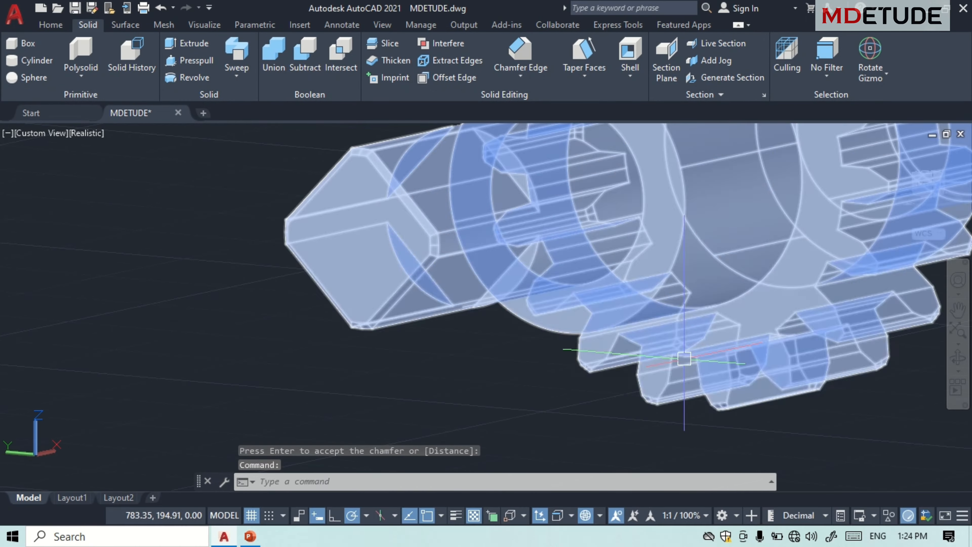
middle_click_drag(684, 358, 533, 318)
mouse_move(658, 316)
middle_mouse_down("shift")
mouse_move(506, 302)
mouse_move(495, 347)
mouse_move(451, 341)
mouse_move(502, 280)
mouse_move(596, 317)
mouse_move(558, 315)
middle_mouse_up("shift")
scroll(502, 280, "down", 4)
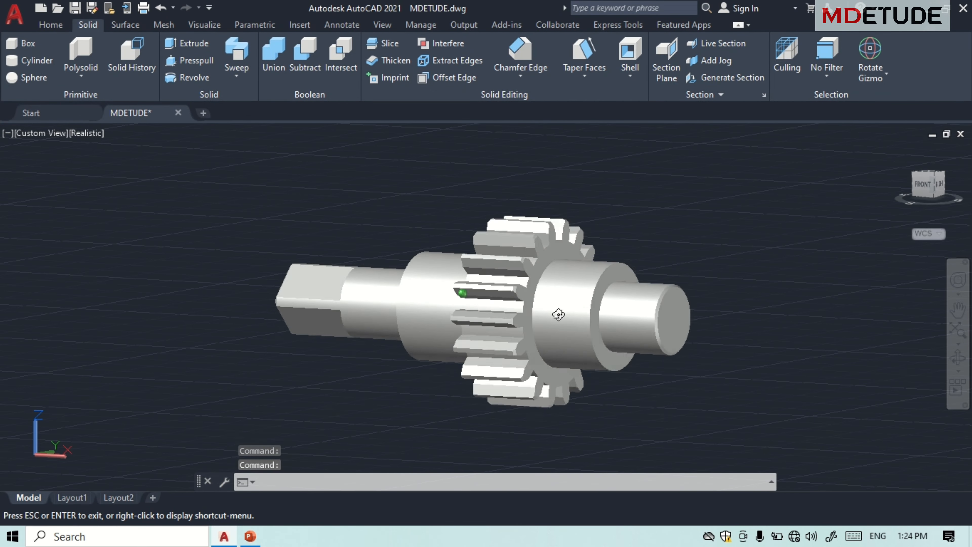
left_click(536, 100)
scroll(543, 302, "up", 3)
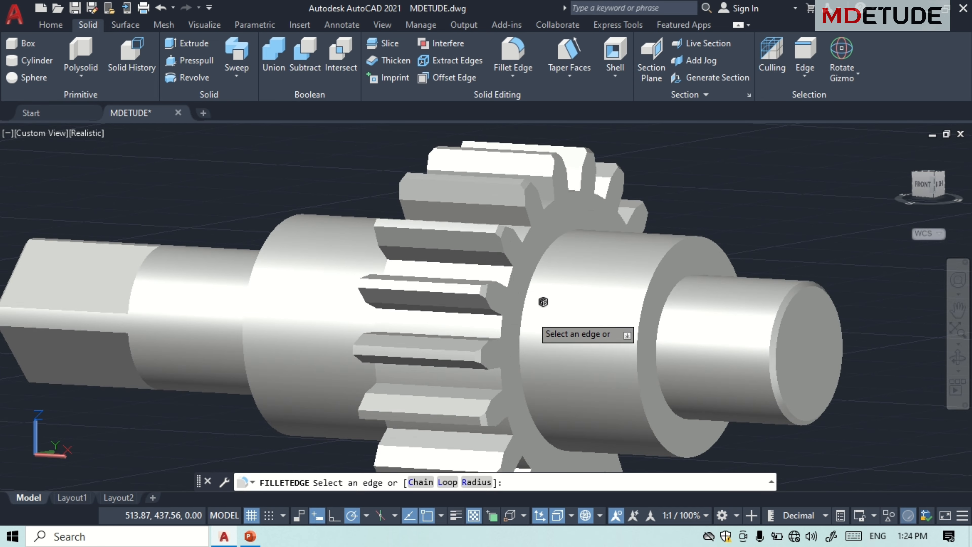
scroll(527, 304, "up", 3)
left_click(528, 284)
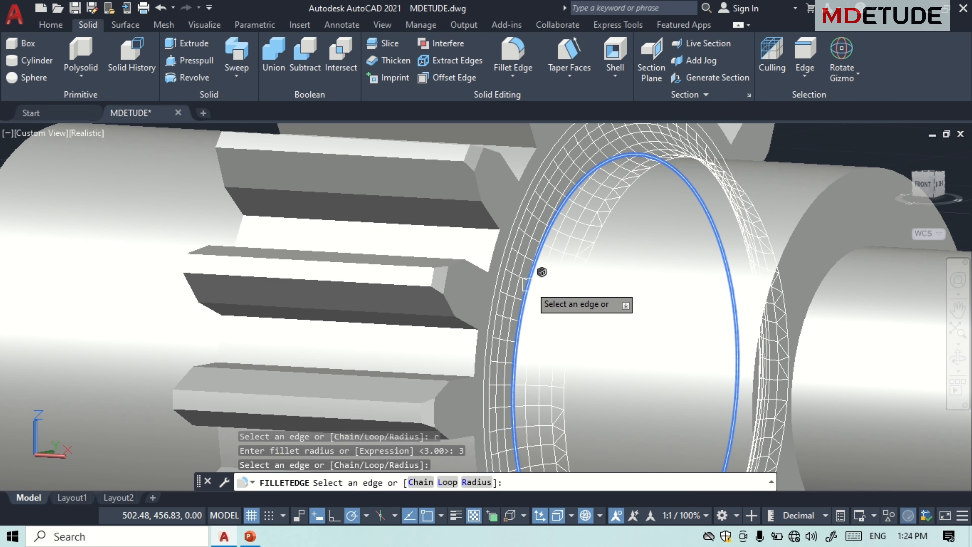
mouse_move(513, 326)
middle_mouse_down()
mouse_move(458, 310)
mouse_move(473, 300)
mouse_move(522, 303)
mouse_move(463, 334)
mouse_move(443, 360)
mouse_move(516, 329)
middle_mouse_up()
scroll(467, 304, "down", 4)
key("Return")
key("Return")
Fillet the matching circular edge where the shaft meets the gear's opposite face
key("Return")
left_click(538, 284)
scroll(498, 307, "down", 3)
key("Return")
left_click(412, 400)
key("Escape")
scroll(471, 349, "down", 1)
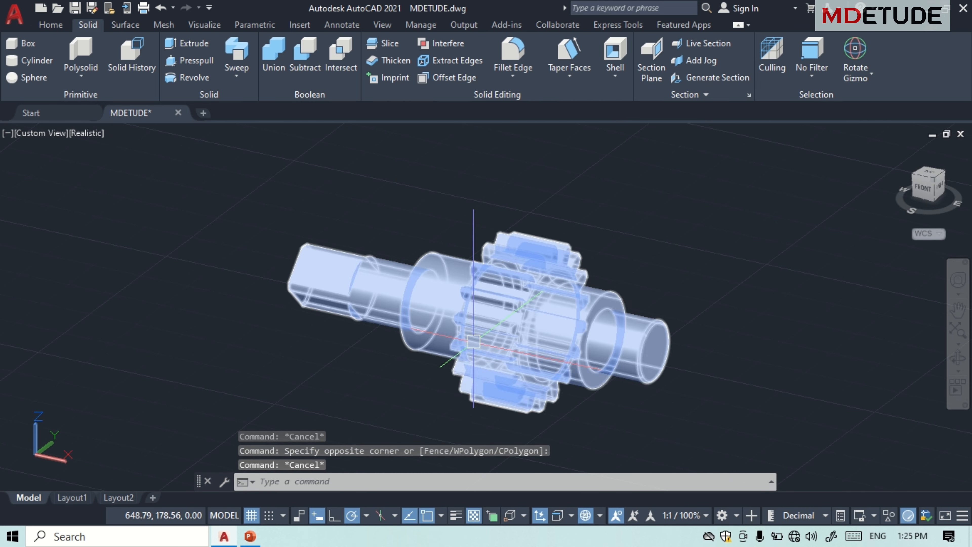
Change the gear shaft's layer colour to an orange-brown tone
key("Escape")
middle_click_drag(498, 390, 351, 425, "shift")
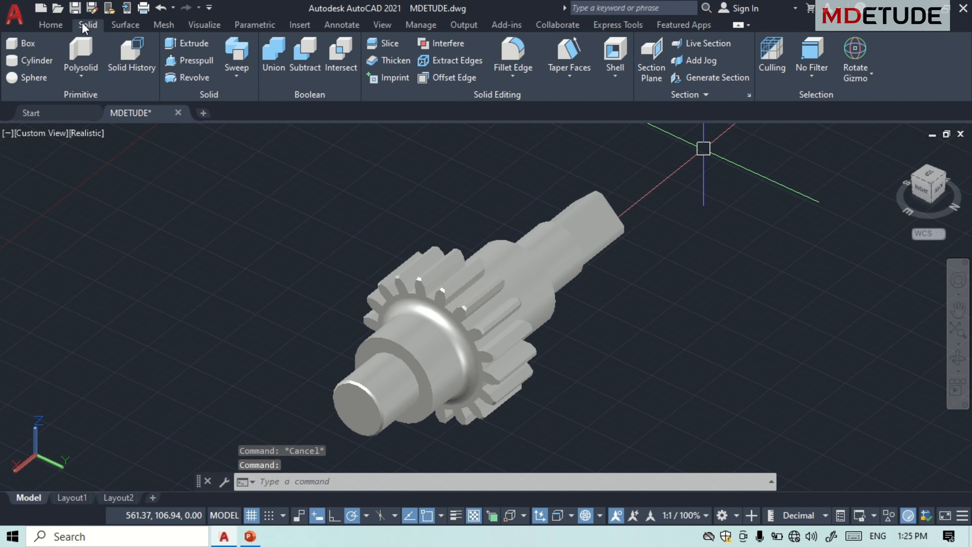
left_click(50, 25)
mouse_move(781, 76)
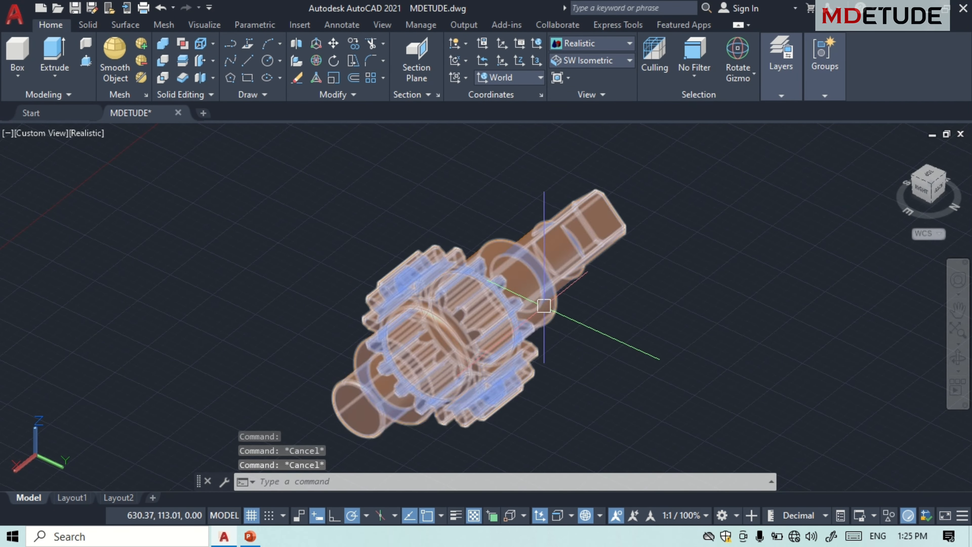